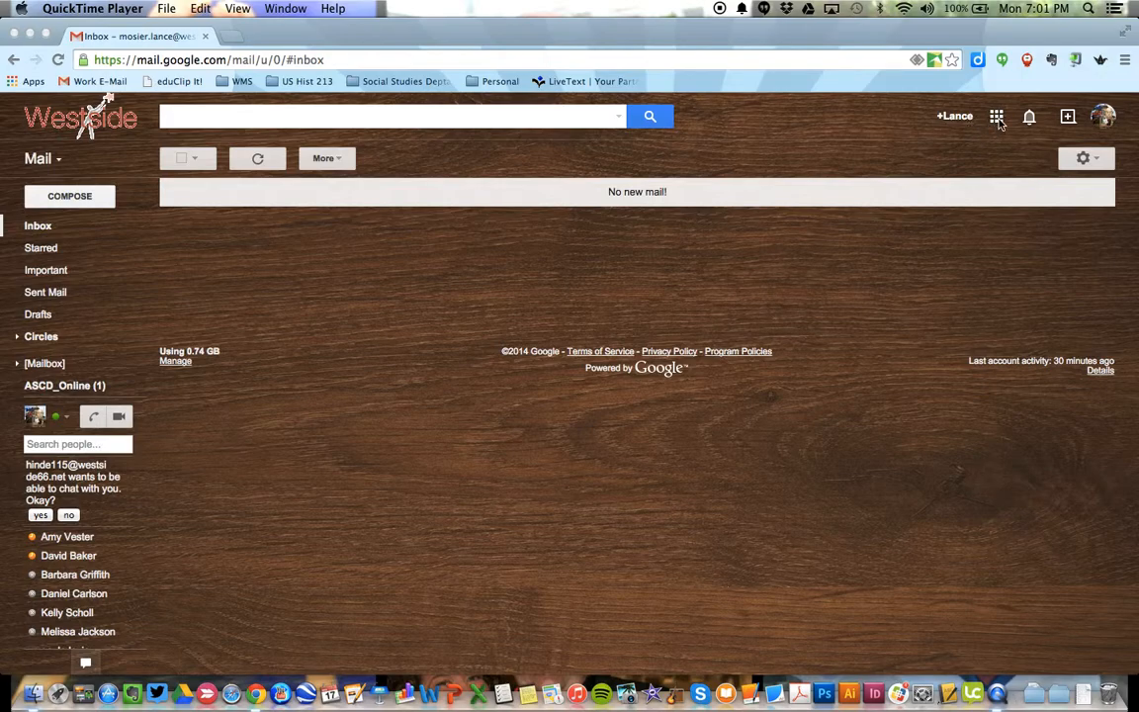
- Open Google Maps from the full list of Google apps in the mail inbox
left_click(1000, 123)
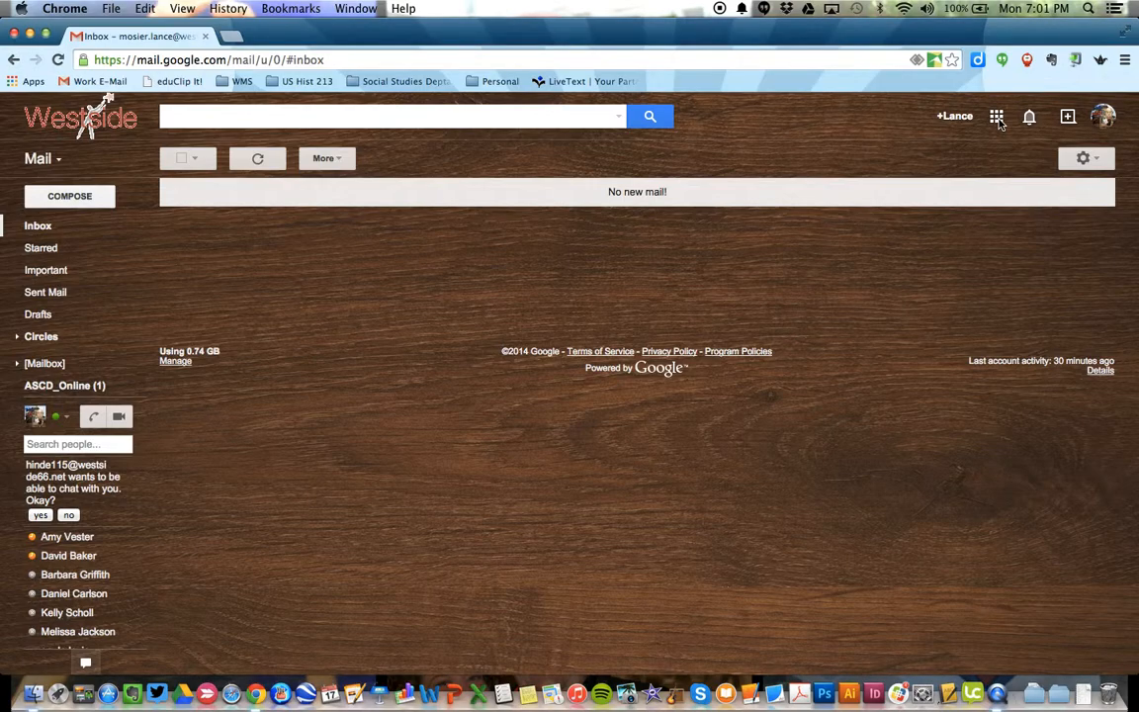
left_click(998, 119)
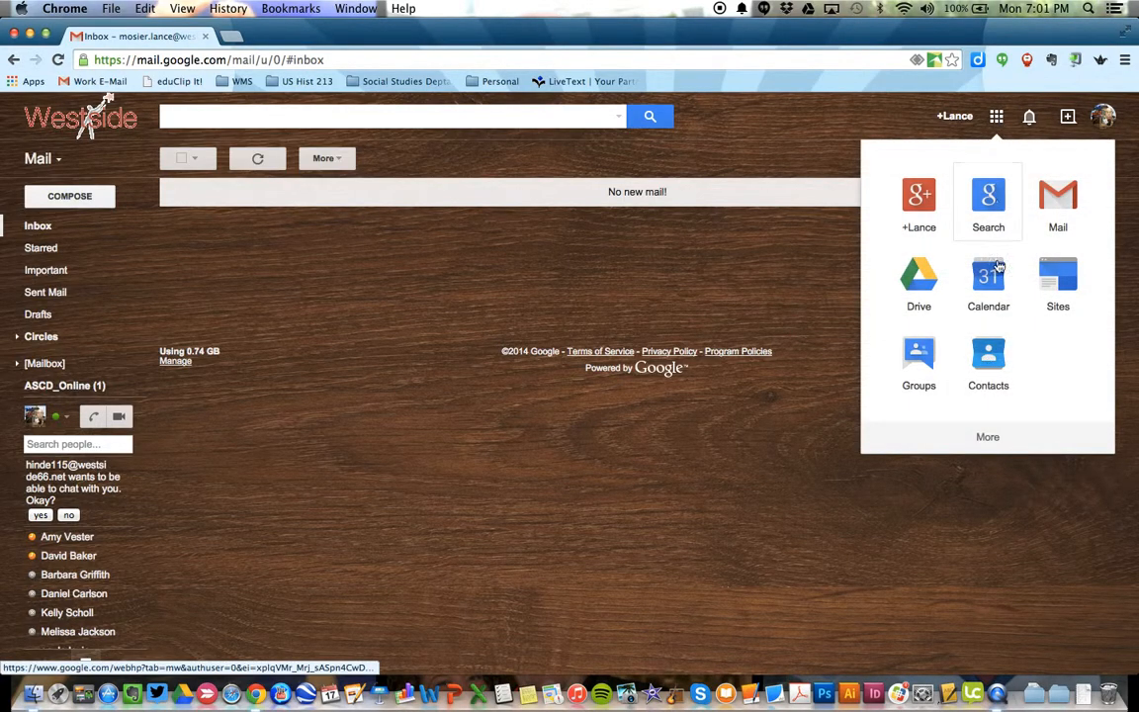
left_click(992, 437)
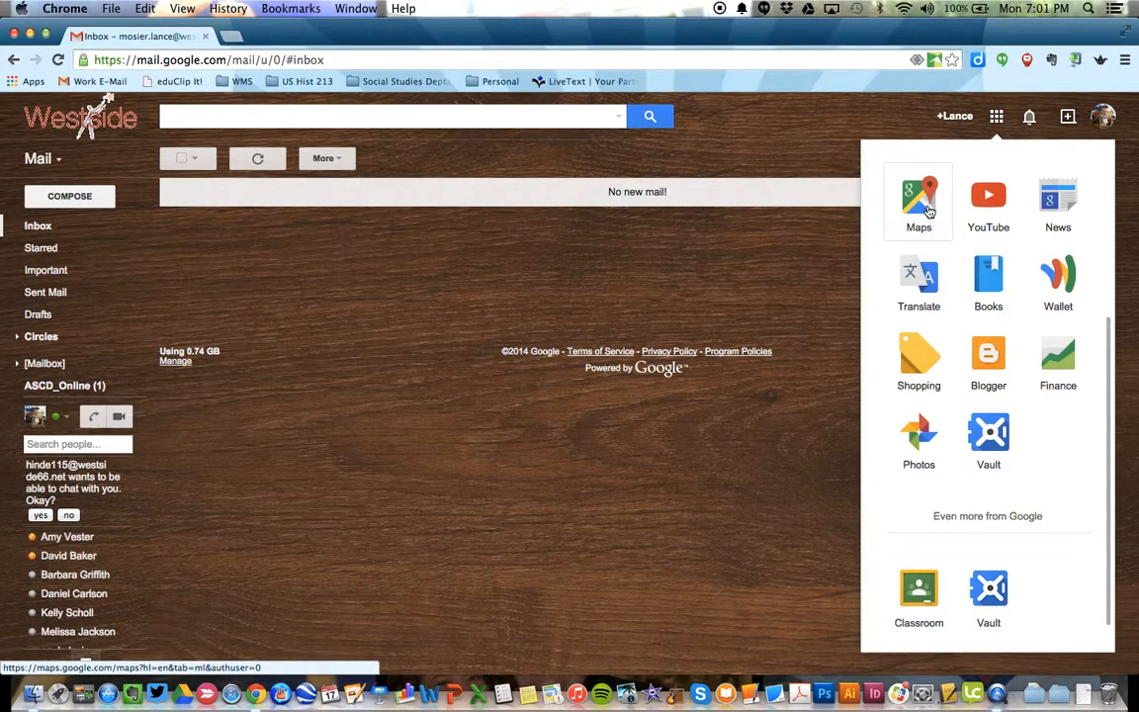
left_click(928, 210)
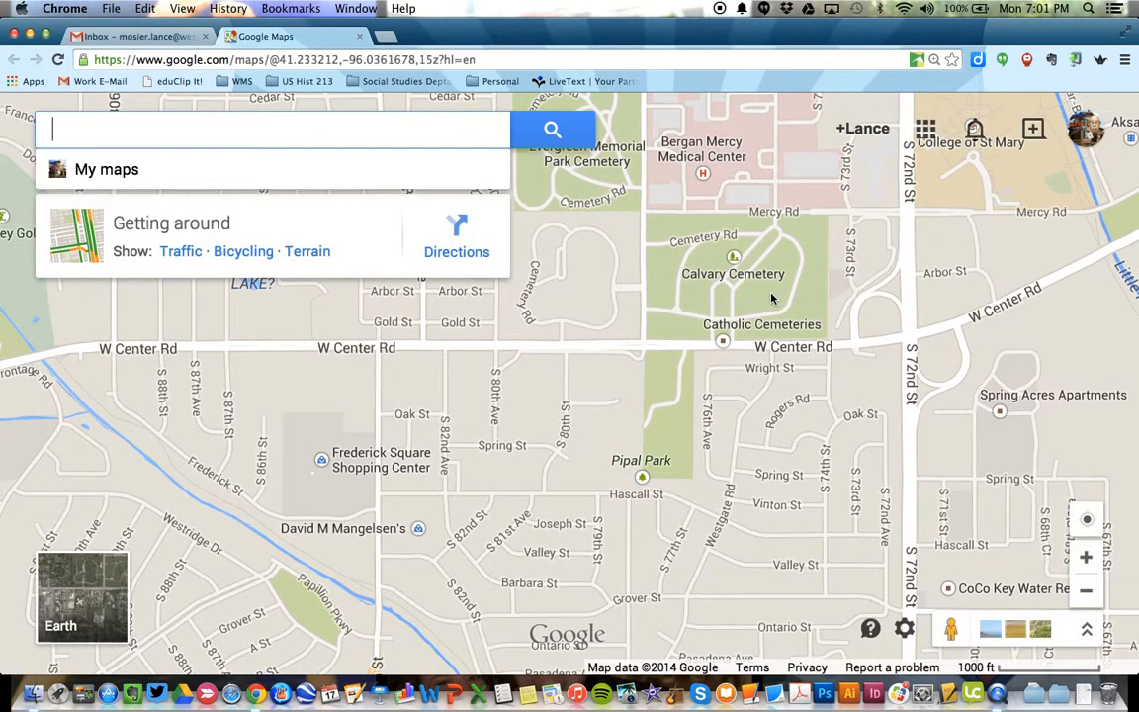
- Create a new custom map from the My maps list in Google Maps
left_click_drag(614, 401, 661, 439)
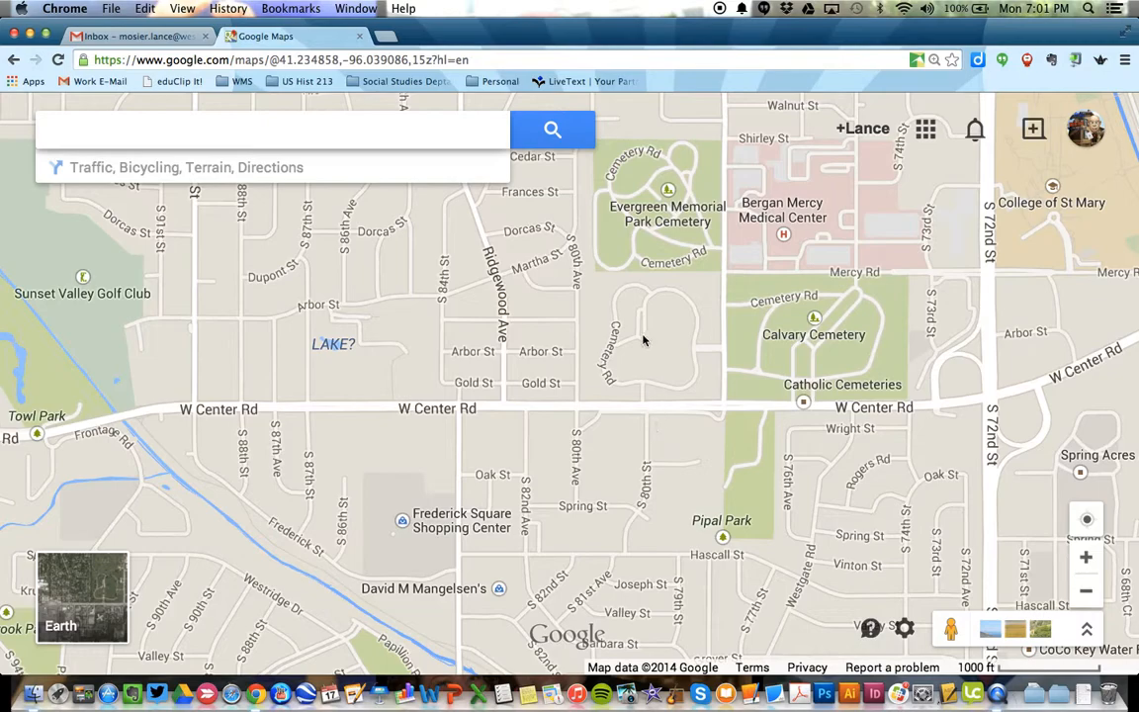
mouse_move(559, 130)
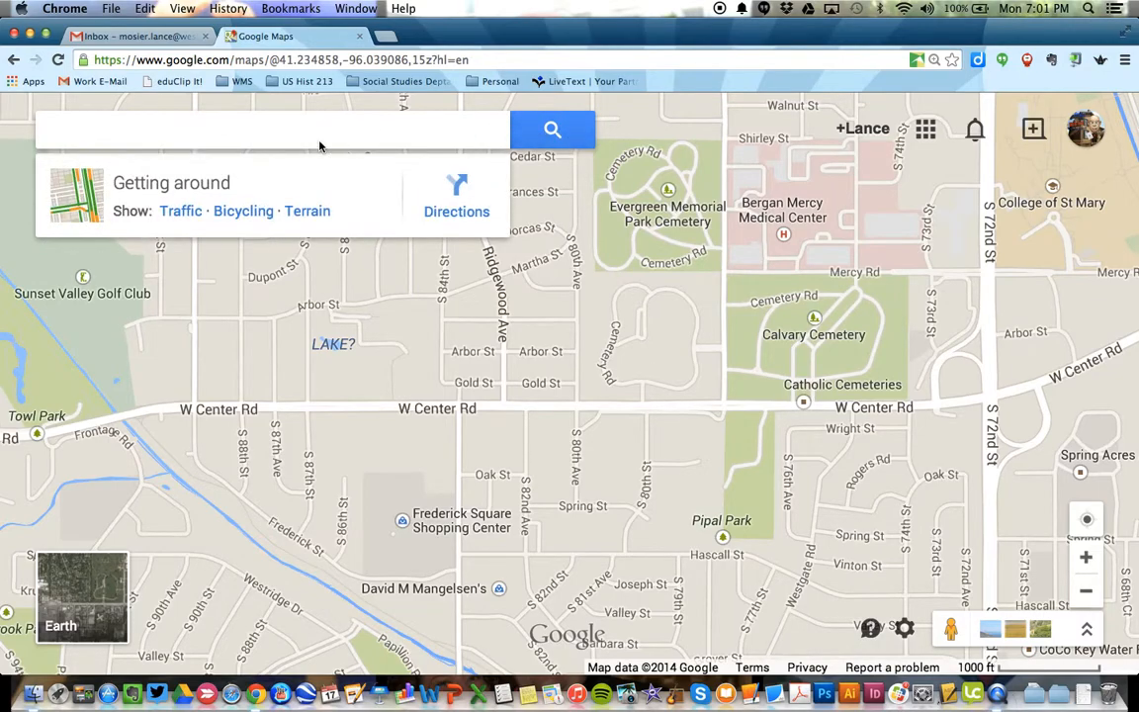
left_click(191, 129)
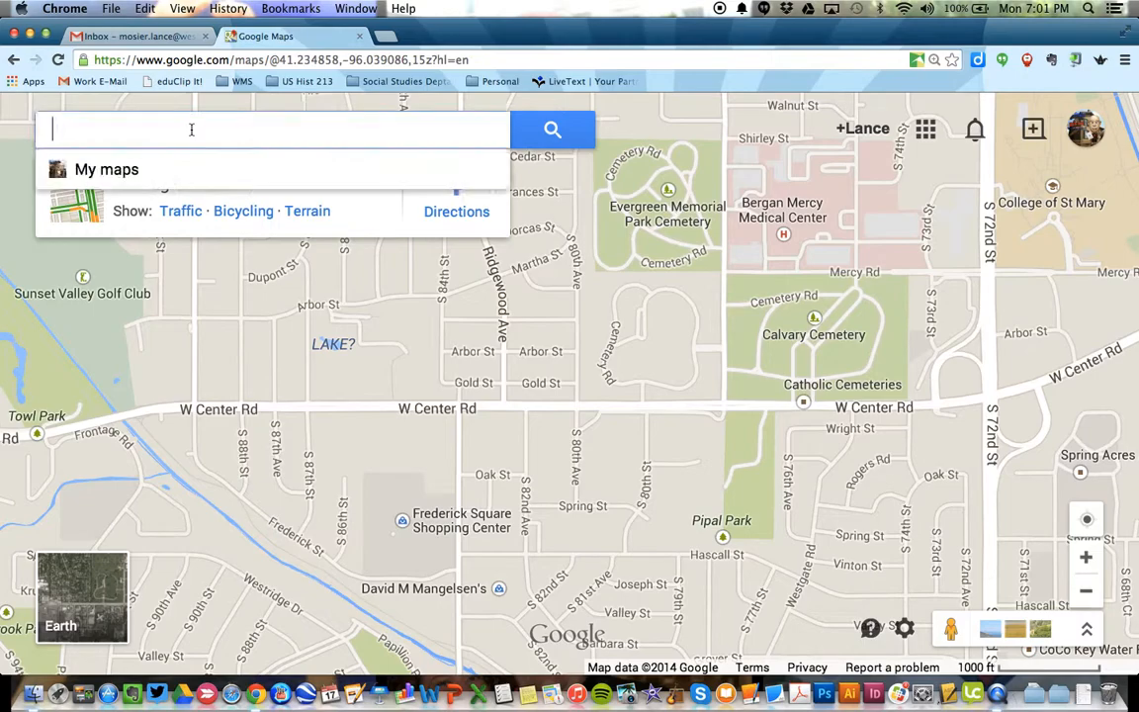
left_click(109, 176)
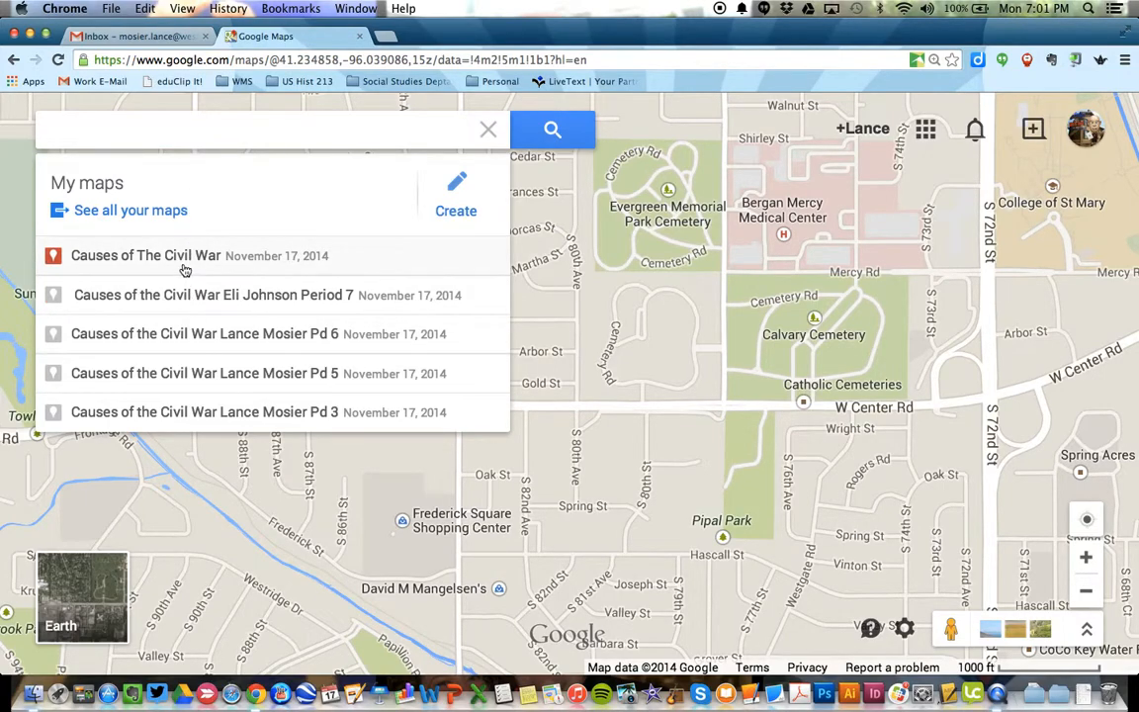
left_click(456, 211)
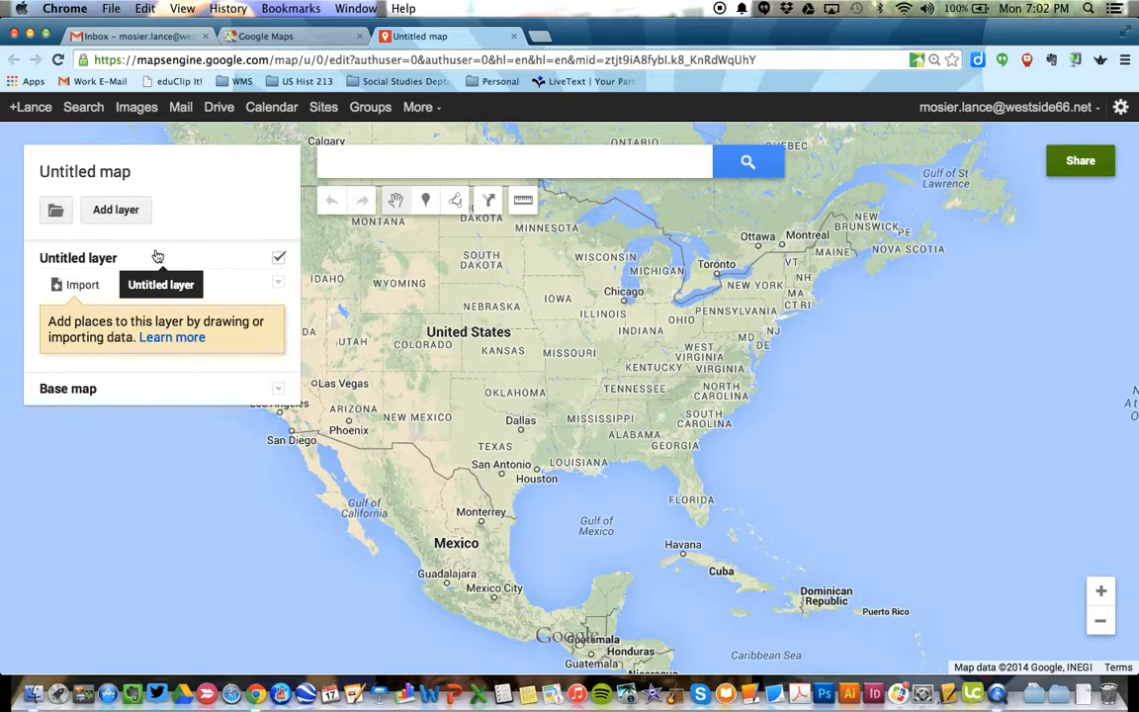
- Set the untitled map's title to "Causes of the Civil War"
left_click(95, 181)
key("BackSpace")
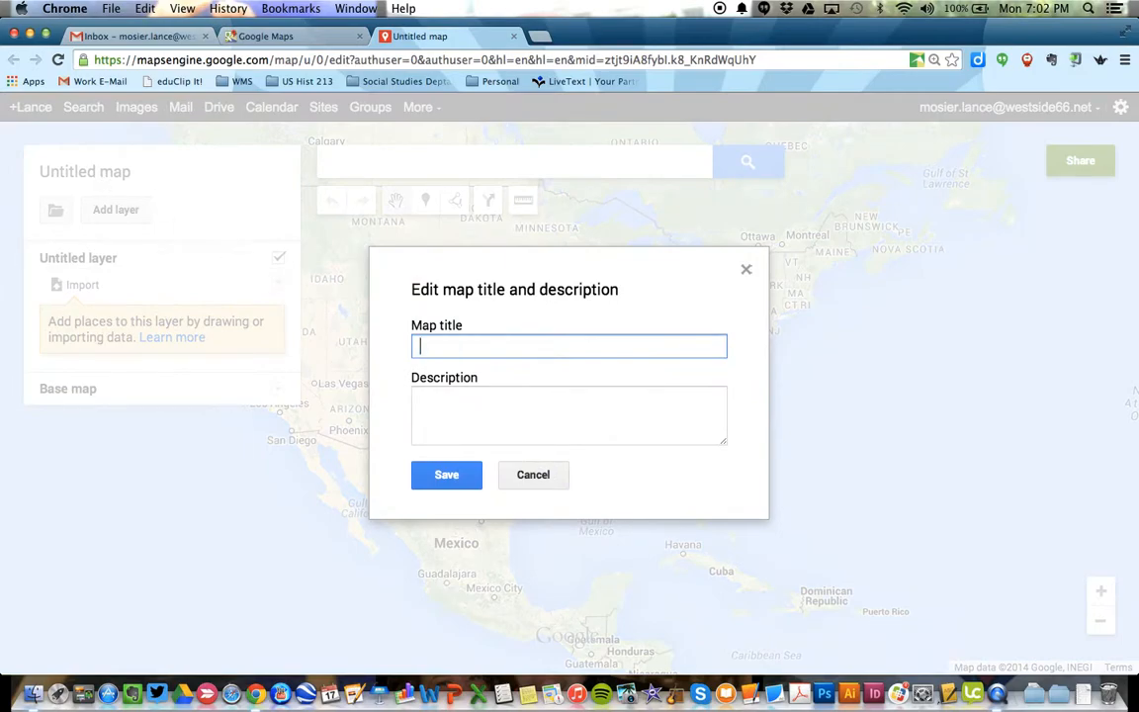
type("Causes of the")
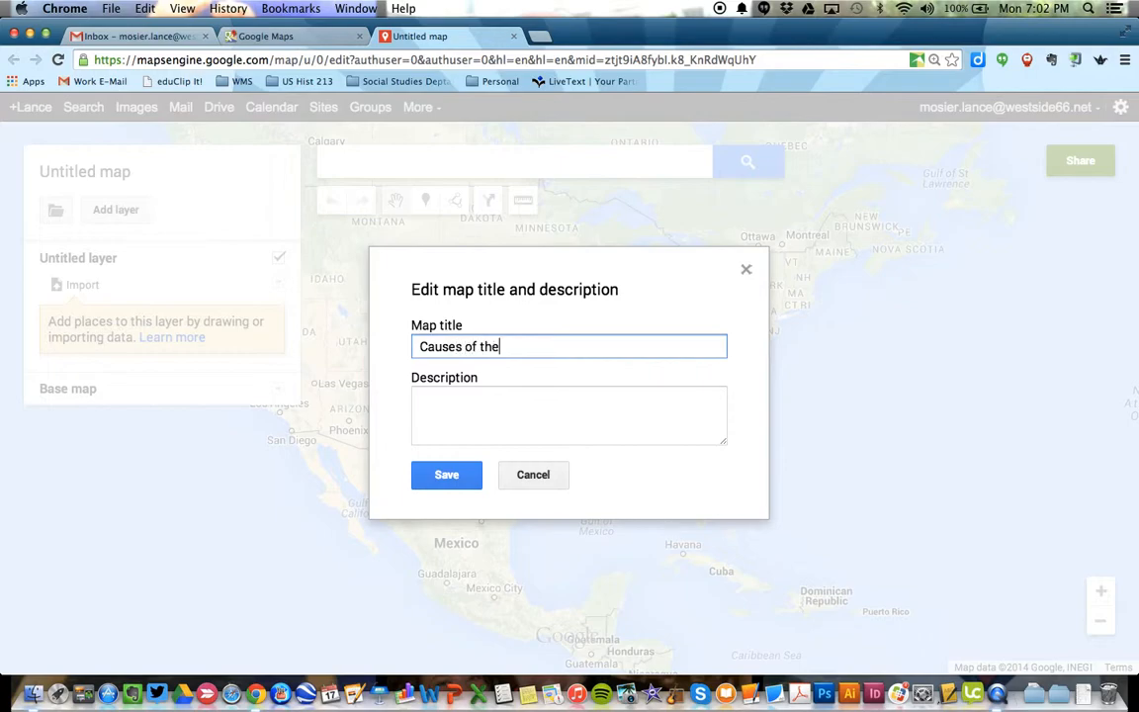
type(" C")
key("BackSpace")
type("Civtl")
key("BackSpace")
key("BackSpace")
type("il War")
- Begin the map's description with a line giving the teacher's name followed by "pd1"
left_click(434, 409)
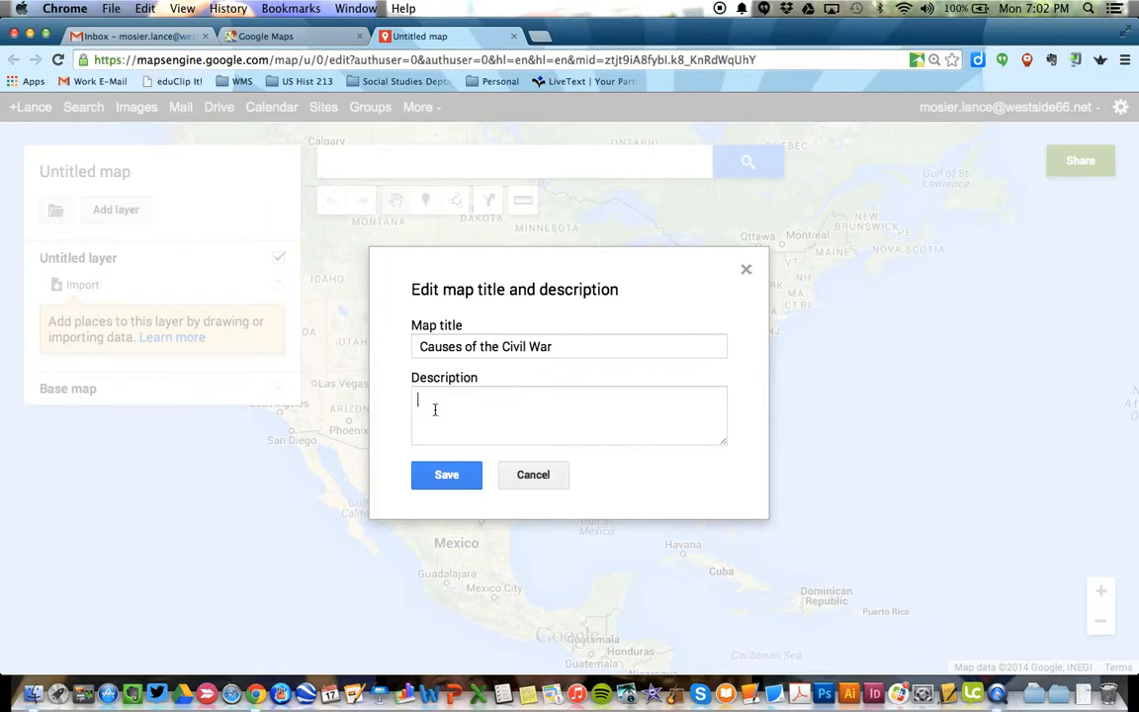
type("Mr. Mosier pd1")
key("Return")
- Add the description "This is an interactive map that shows major events leading up to the US Civil War." and save the map details
type("This is an interactive map tat")
key("BackSpace")
key("BackSpace")
key("BackSpace")
type("hat")
type(" show")
type("s m")
type("ajo")
type("r ev")
type("ents ")
type("leas")
key("BackSpace")
type("dinf")
key("BackSpace")
type("g up to the US")
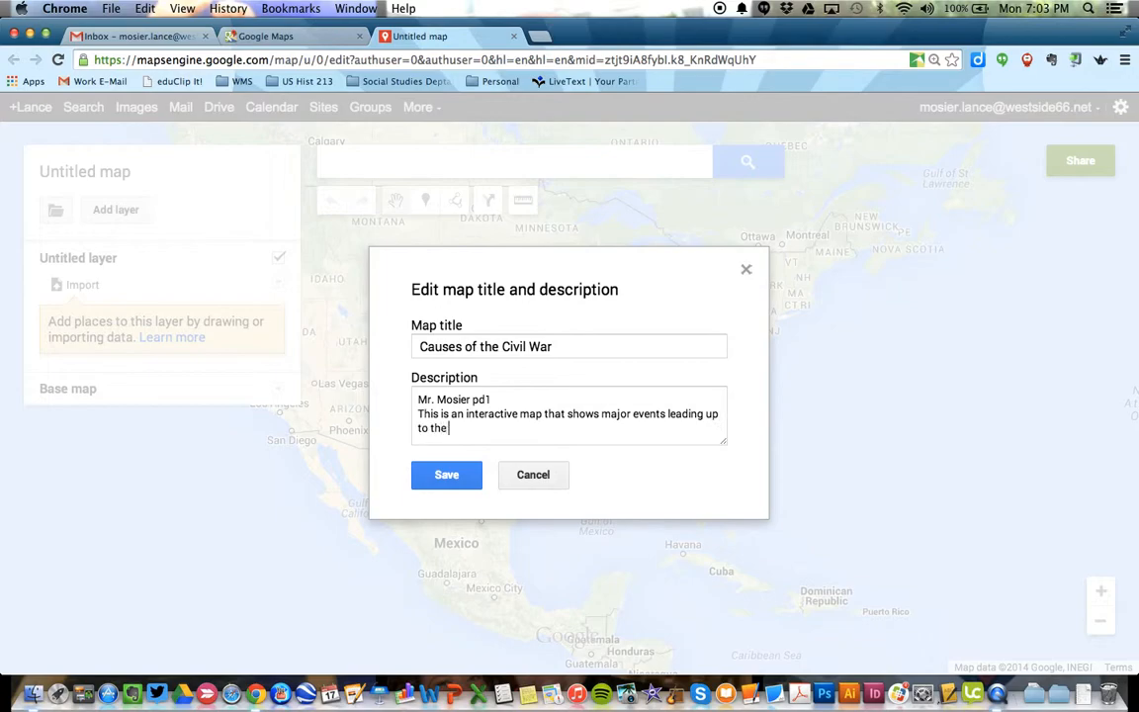
type(" Civil War.")
left_click(446, 475)
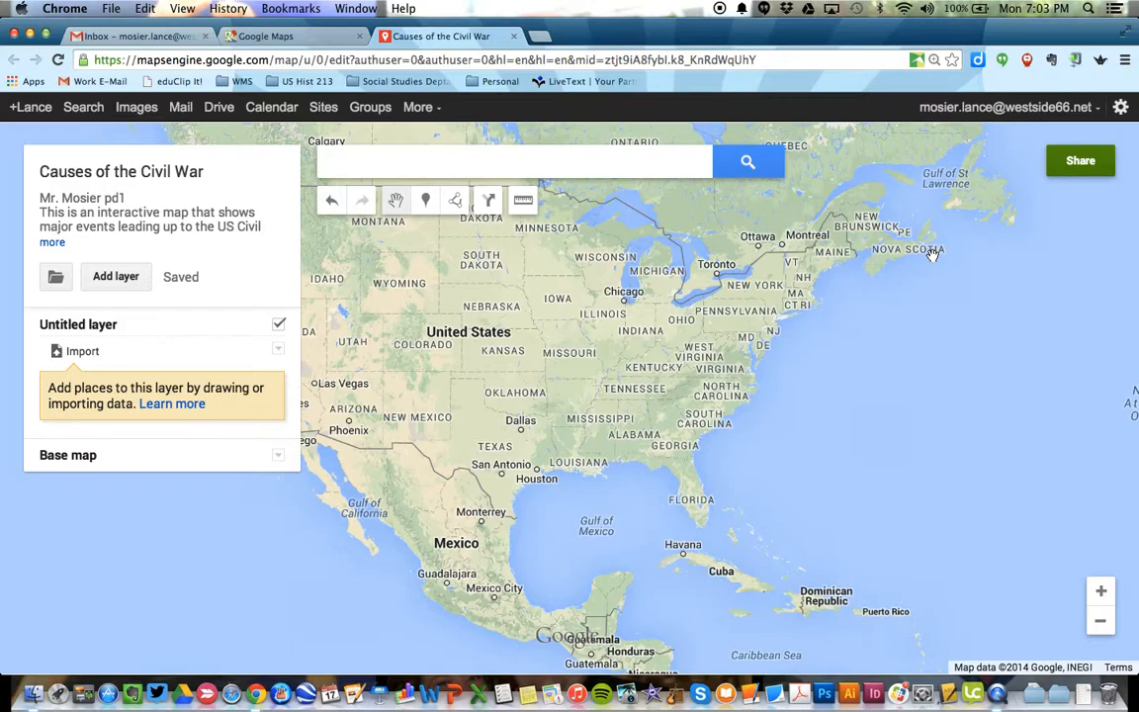
- Set the map's link sharing to "Anyone with the link" with "Can view" access and finish the sharing settings
left_click(1074, 164)
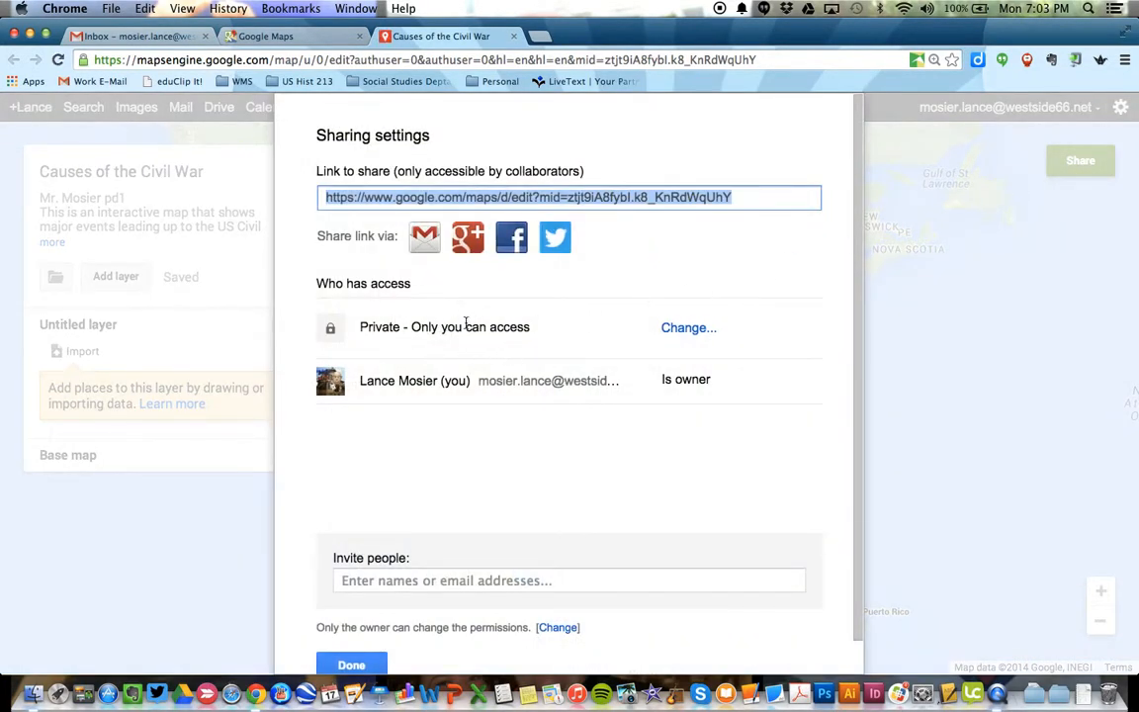
left_click(692, 337)
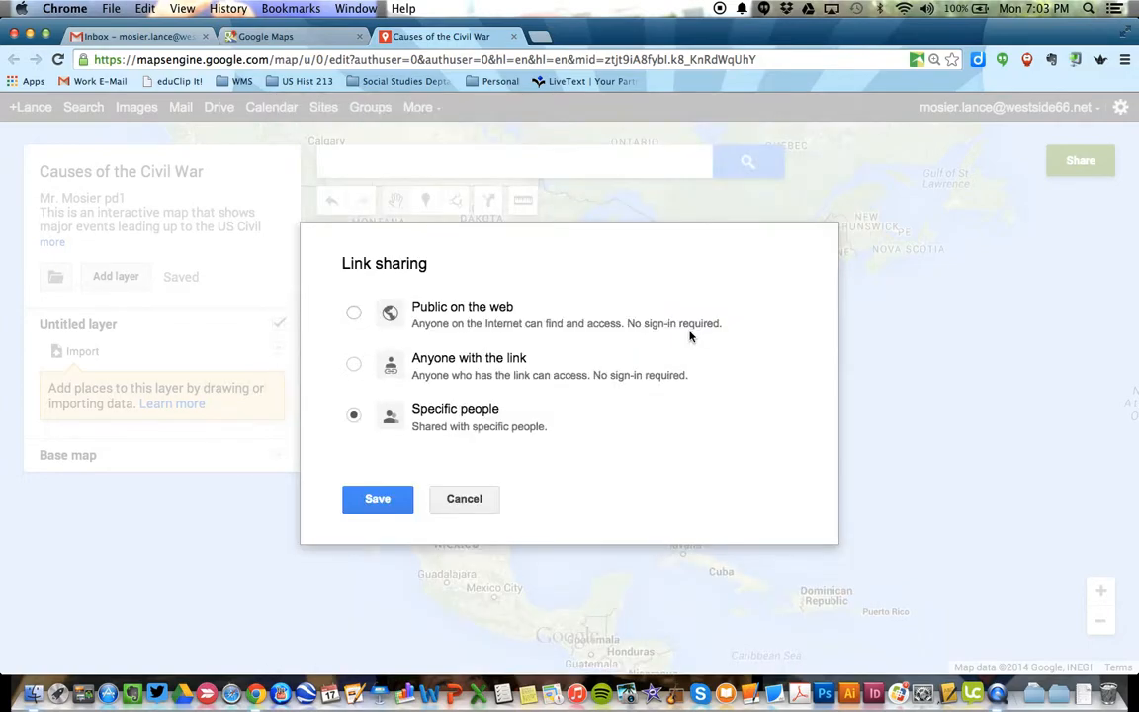
left_click(354, 365)
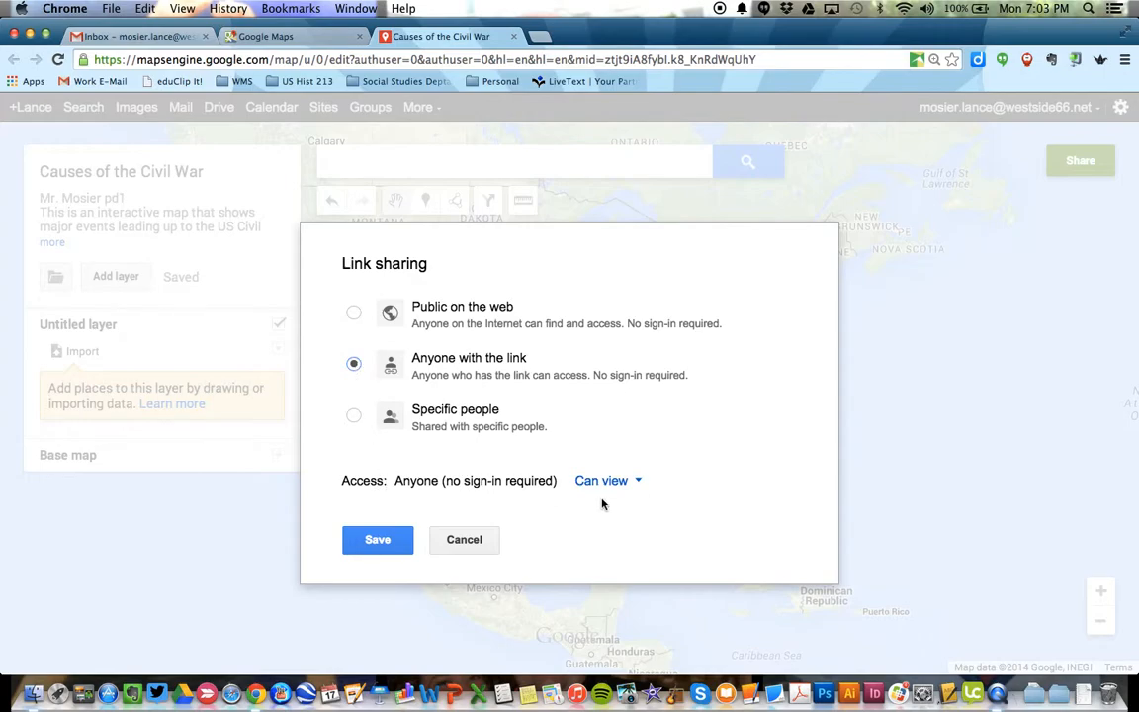
left_click(623, 485)
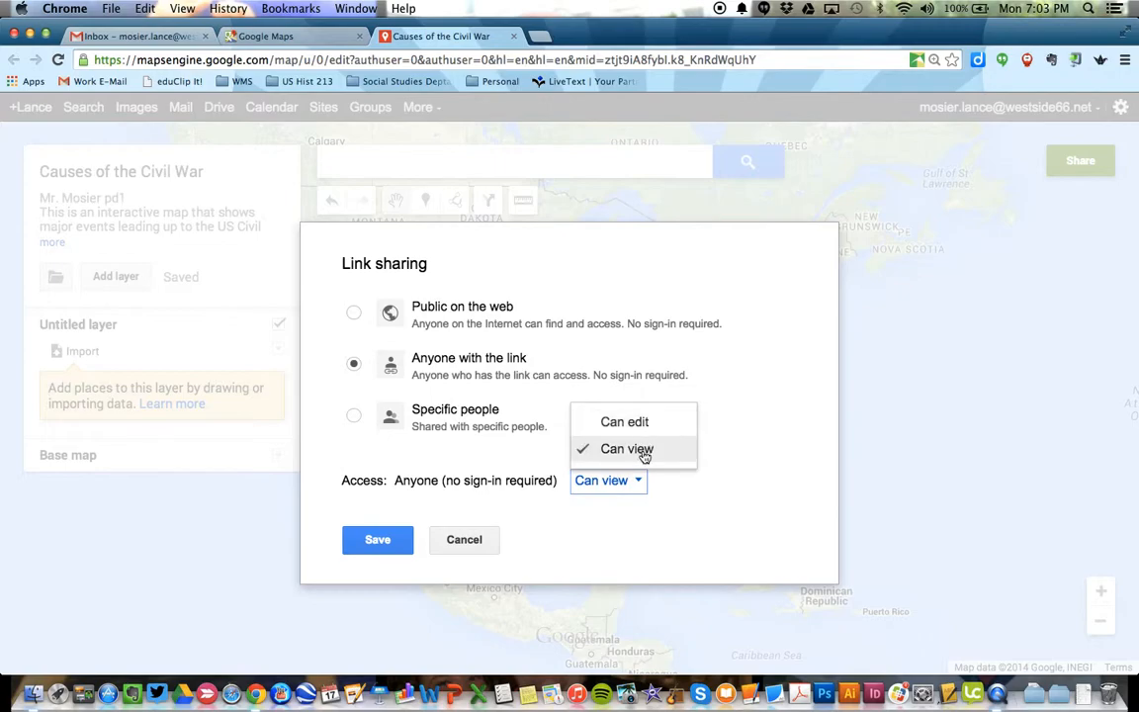
left_click(644, 450)
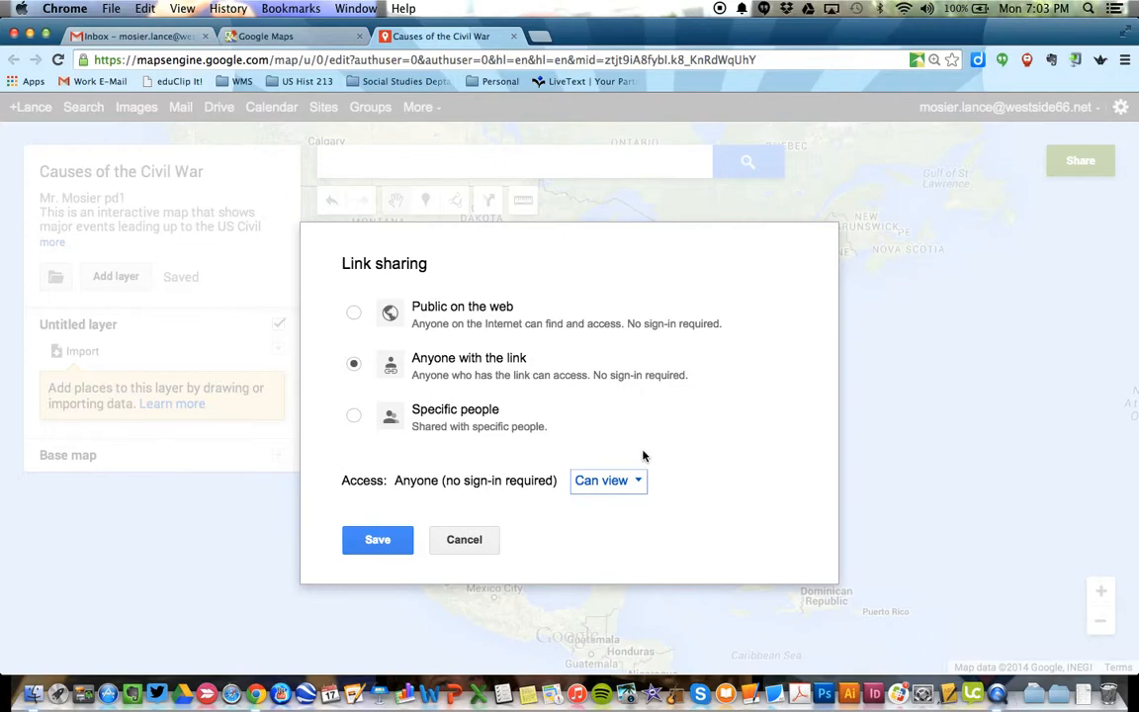
left_click(375, 543)
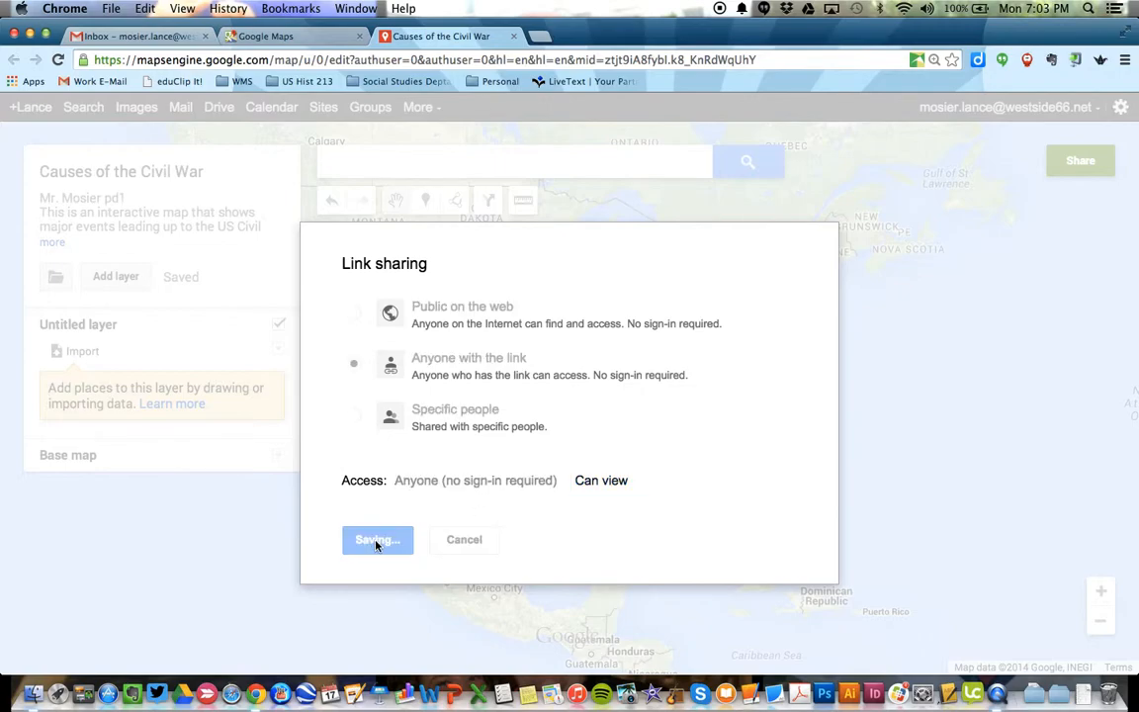
left_click(471, 199)
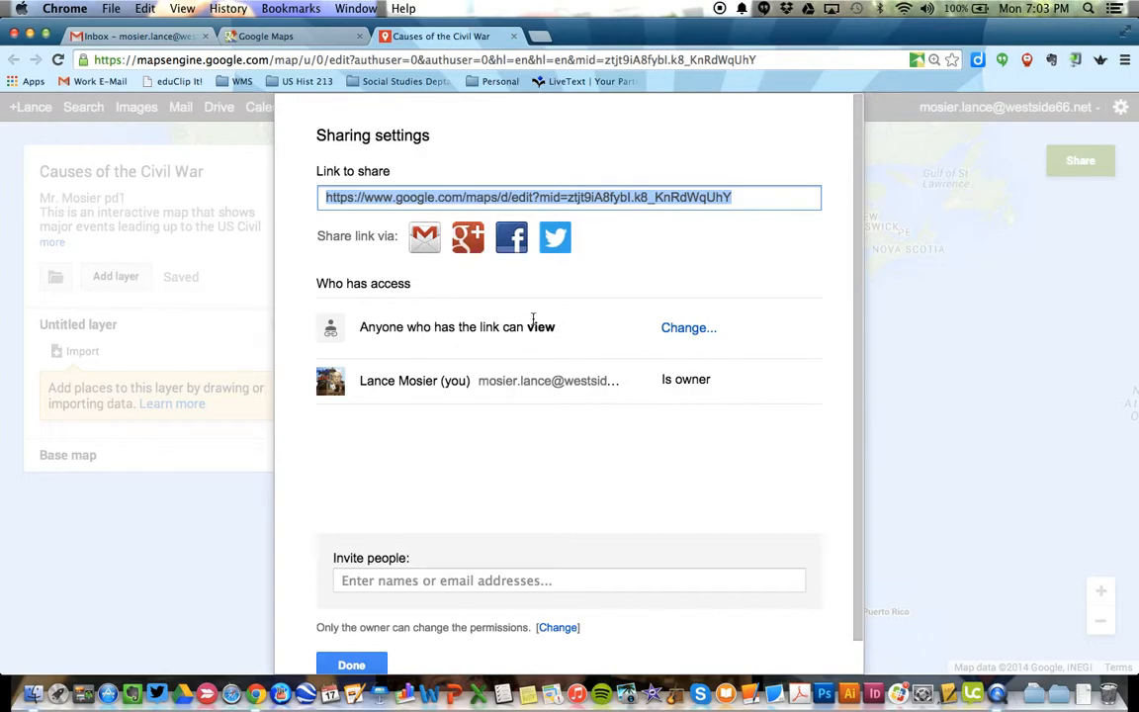
key("ctrl+Up")
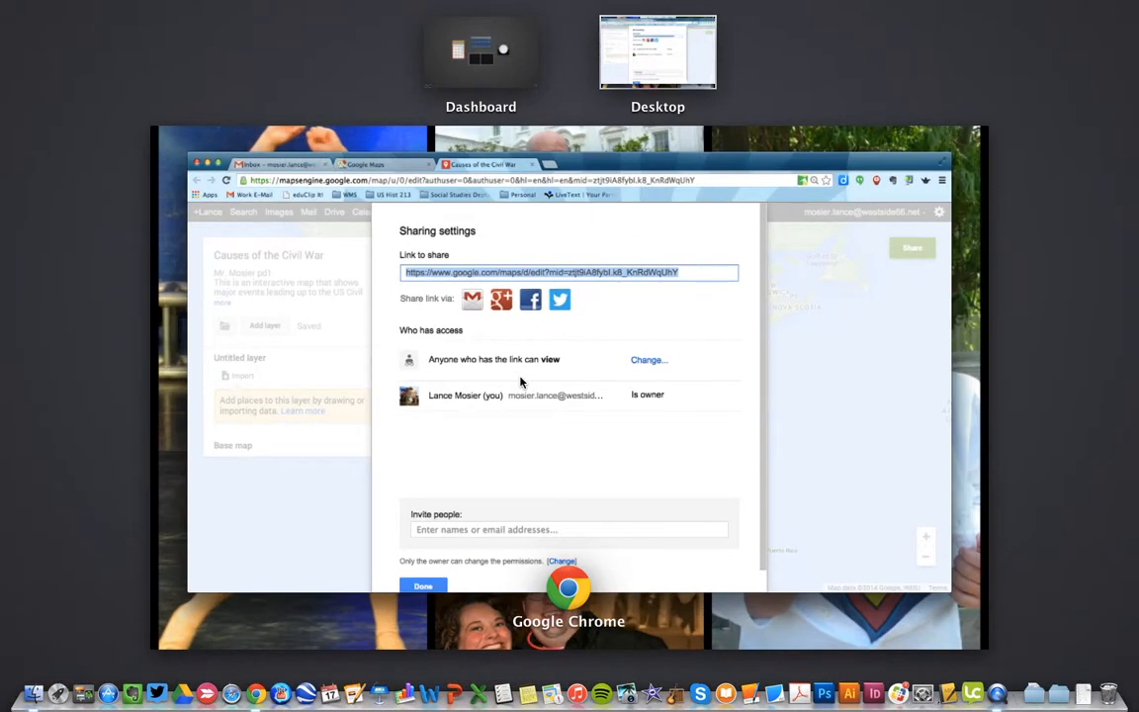
left_click(293, 351)
left_click(352, 665)
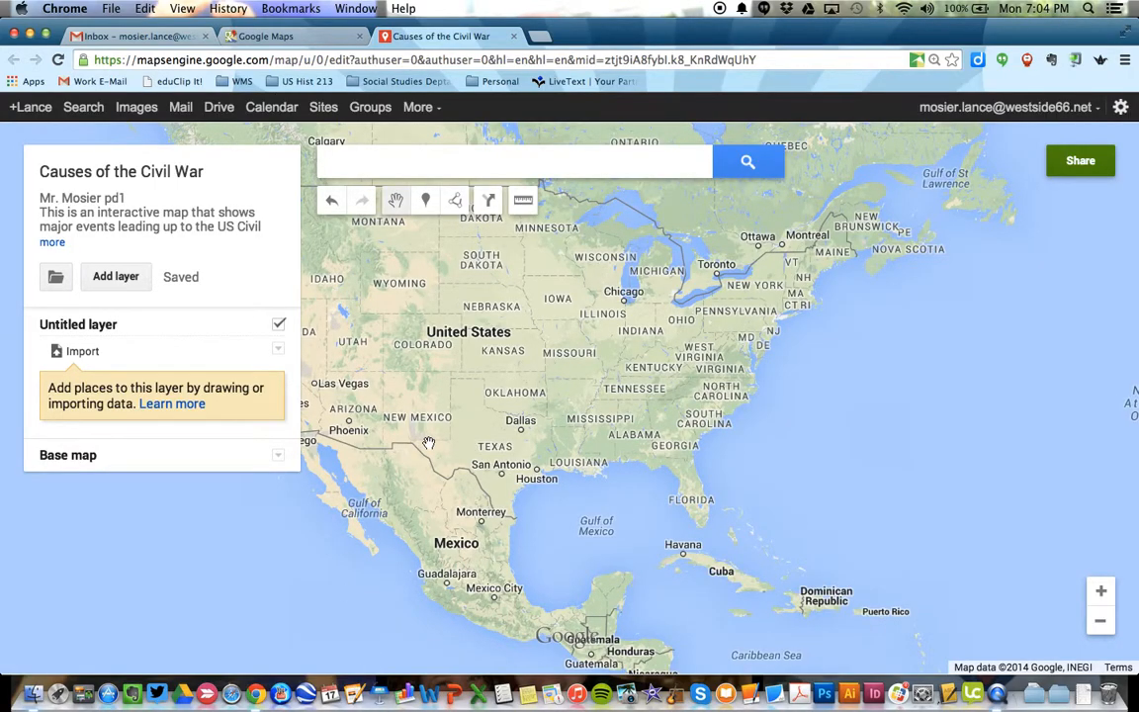
- Compare the available base map styles and apply the one with tan land and blue water
left_click_drag(442, 418, 479, 442)
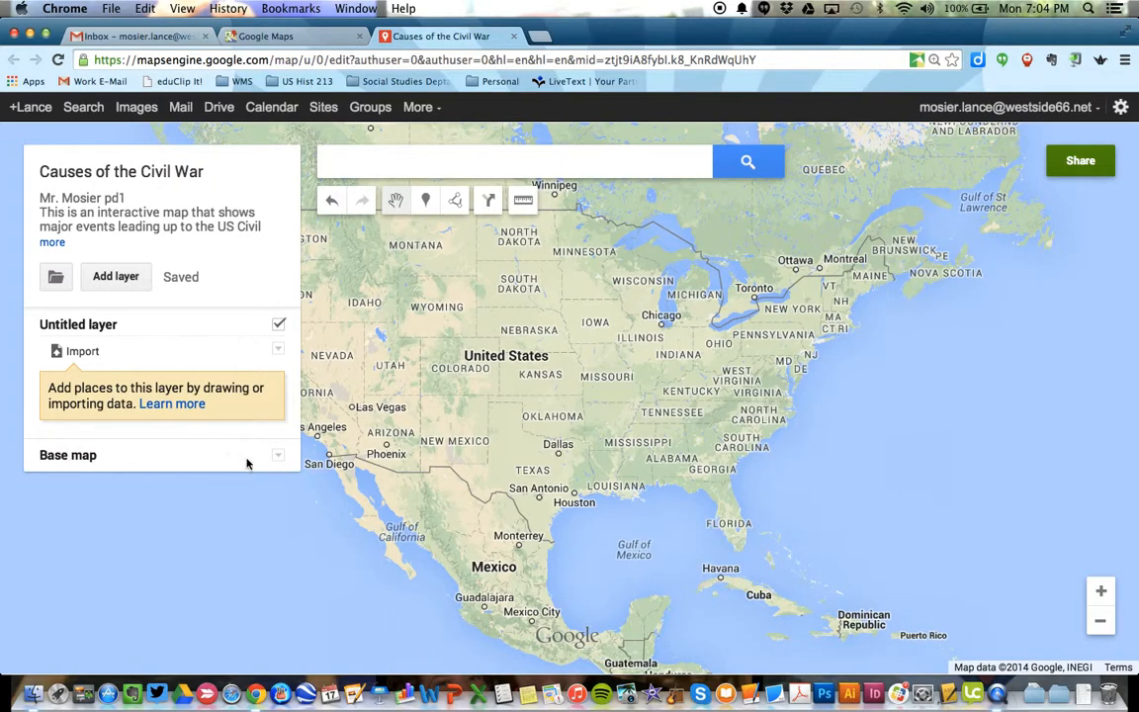
left_click(279, 457)
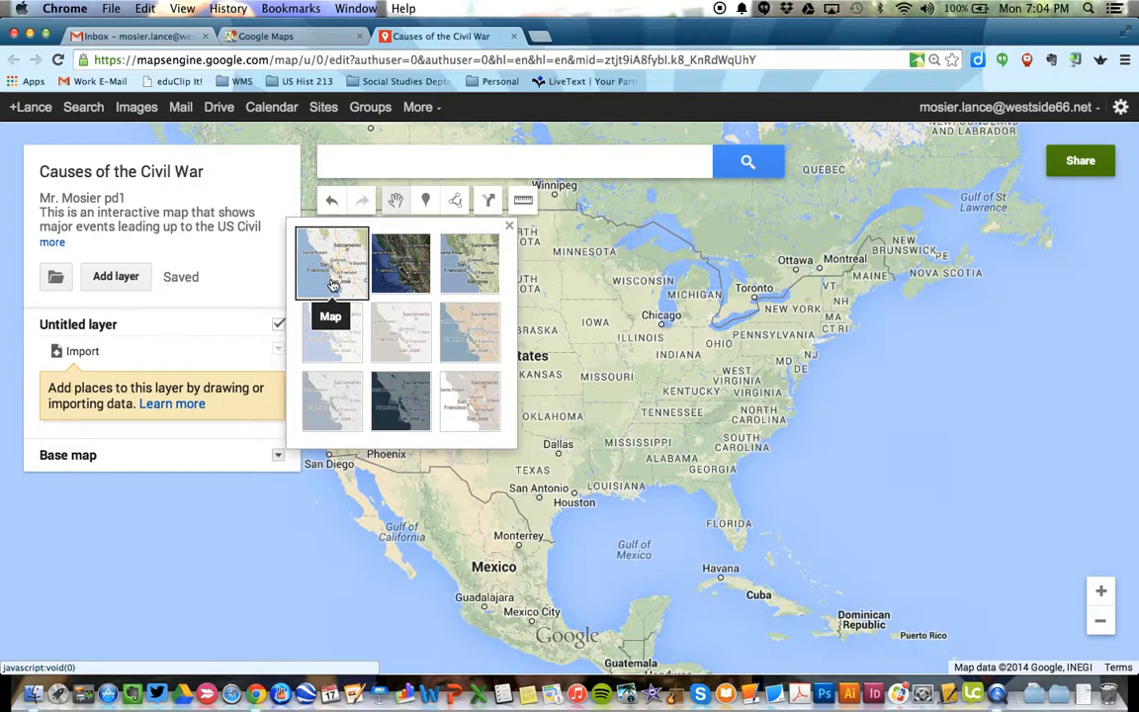
left_click(398, 276)
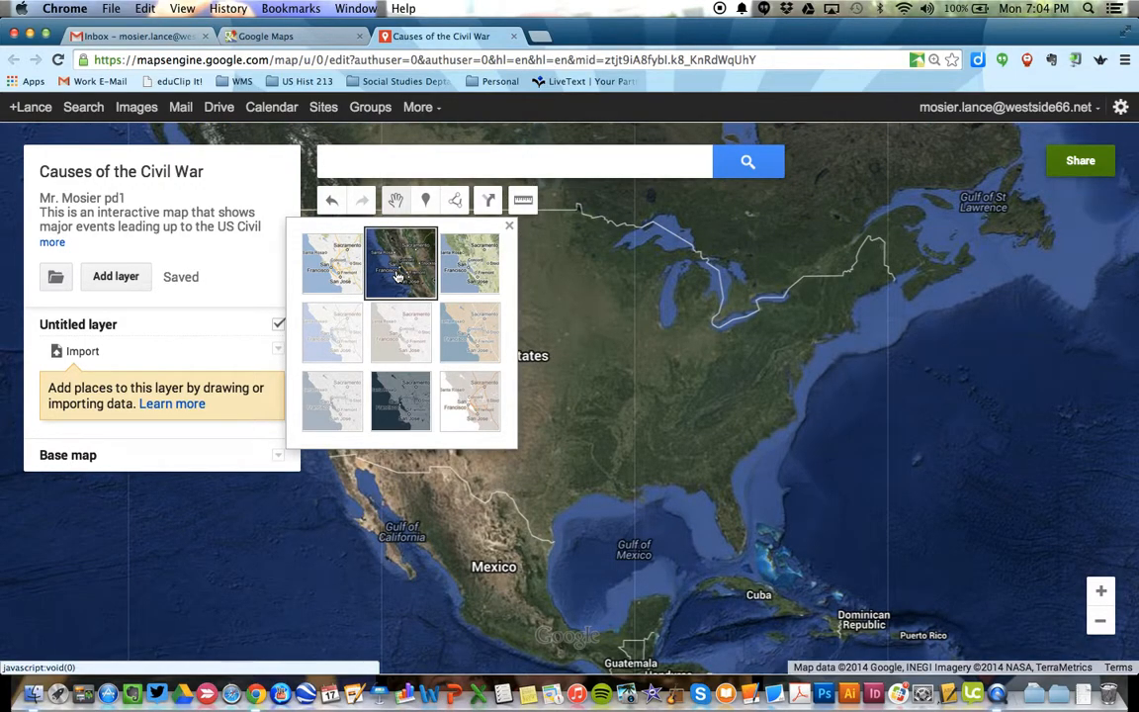
left_click(465, 268)
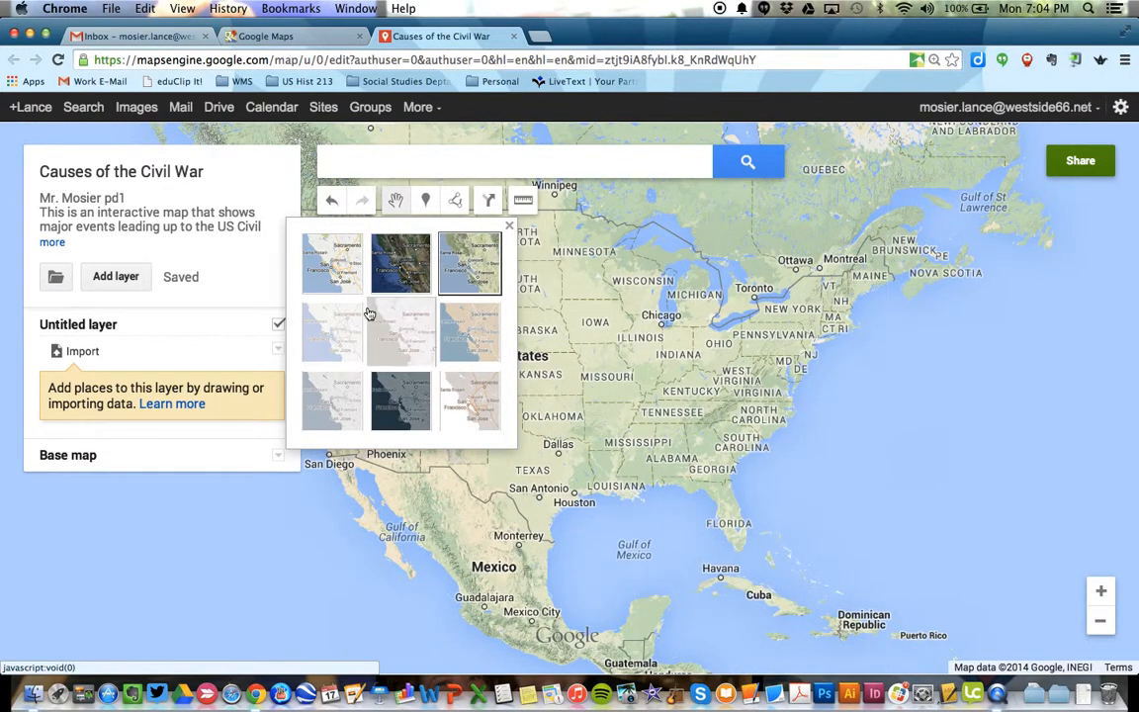
left_click(352, 332)
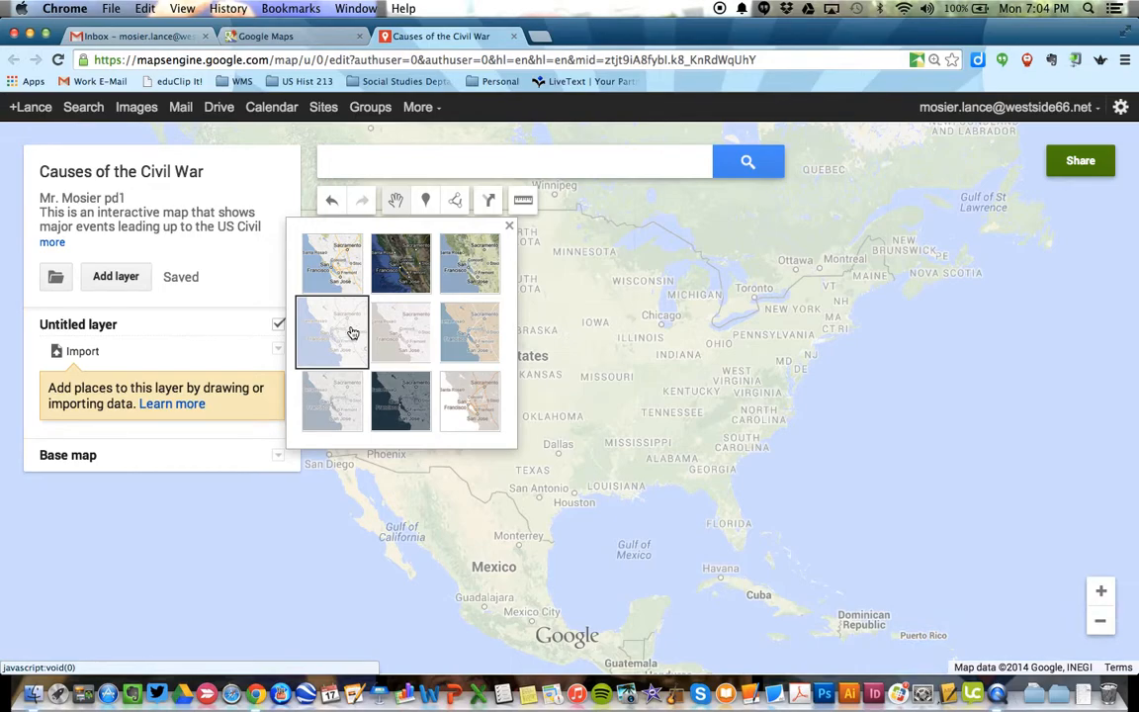
left_click(399, 333)
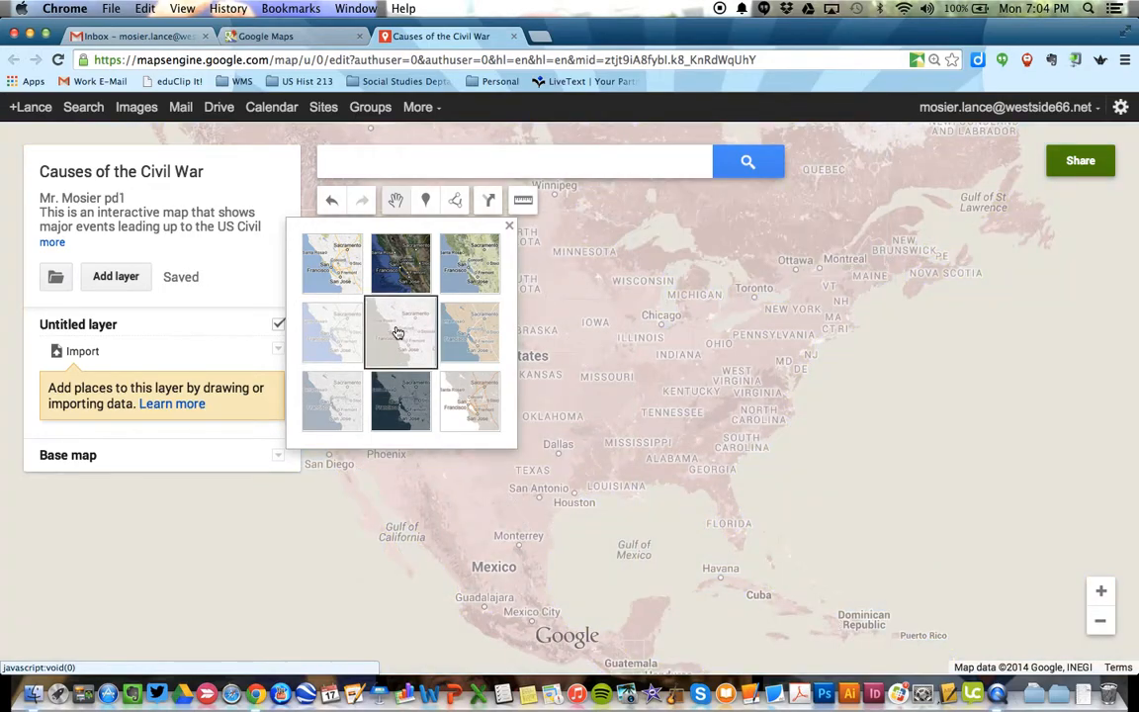
left_click(466, 330)
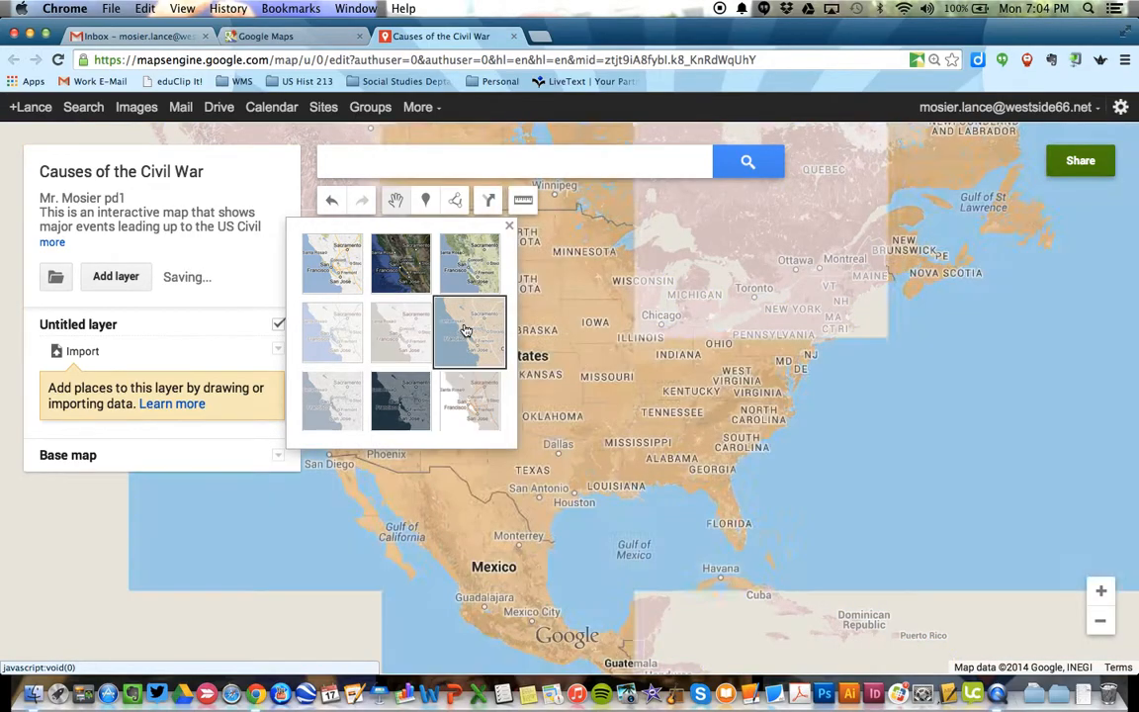
left_click(336, 400)
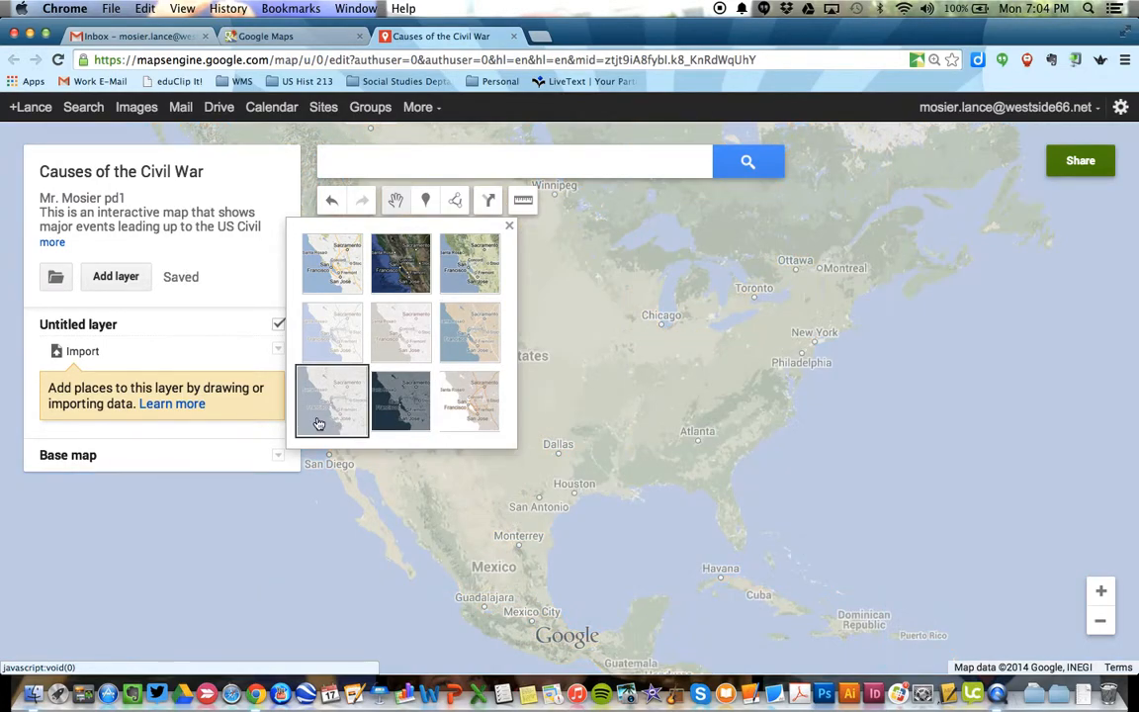
left_click(389, 411)
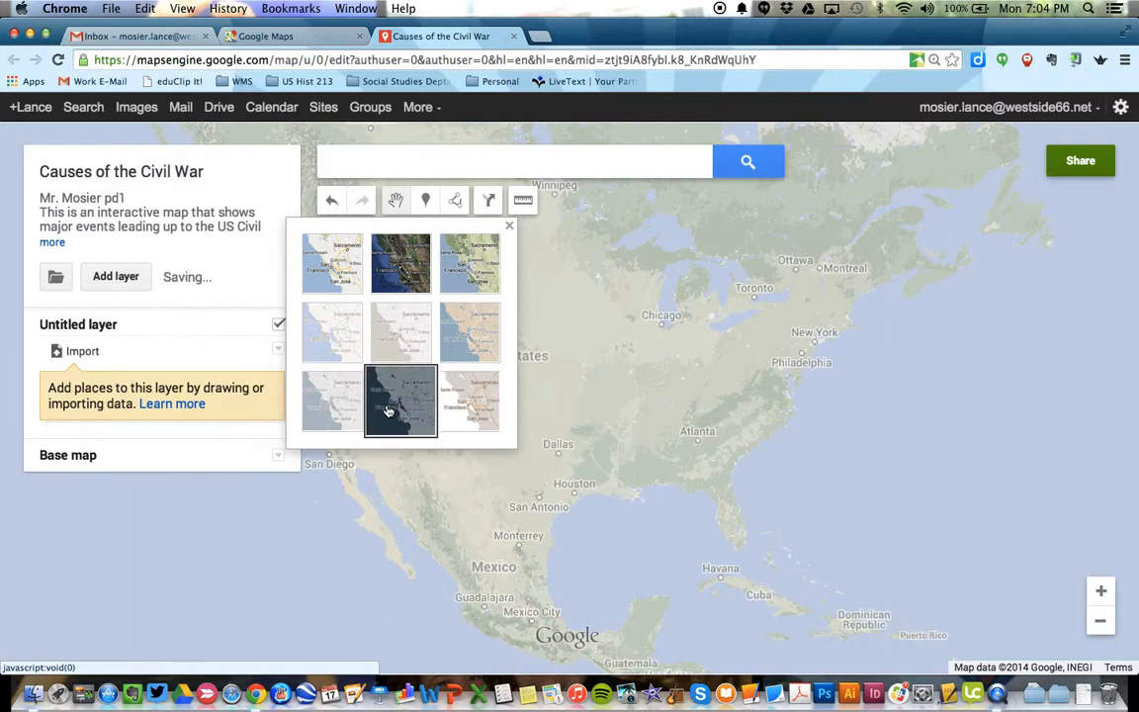
left_click(473, 410)
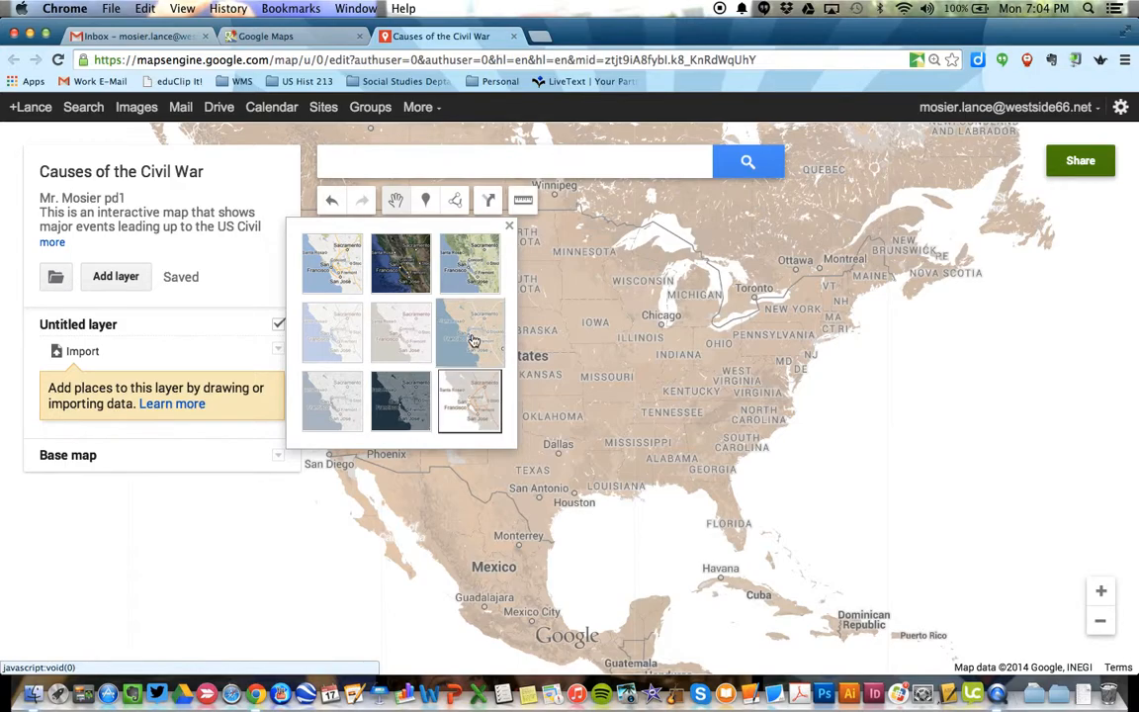
left_click(473, 340)
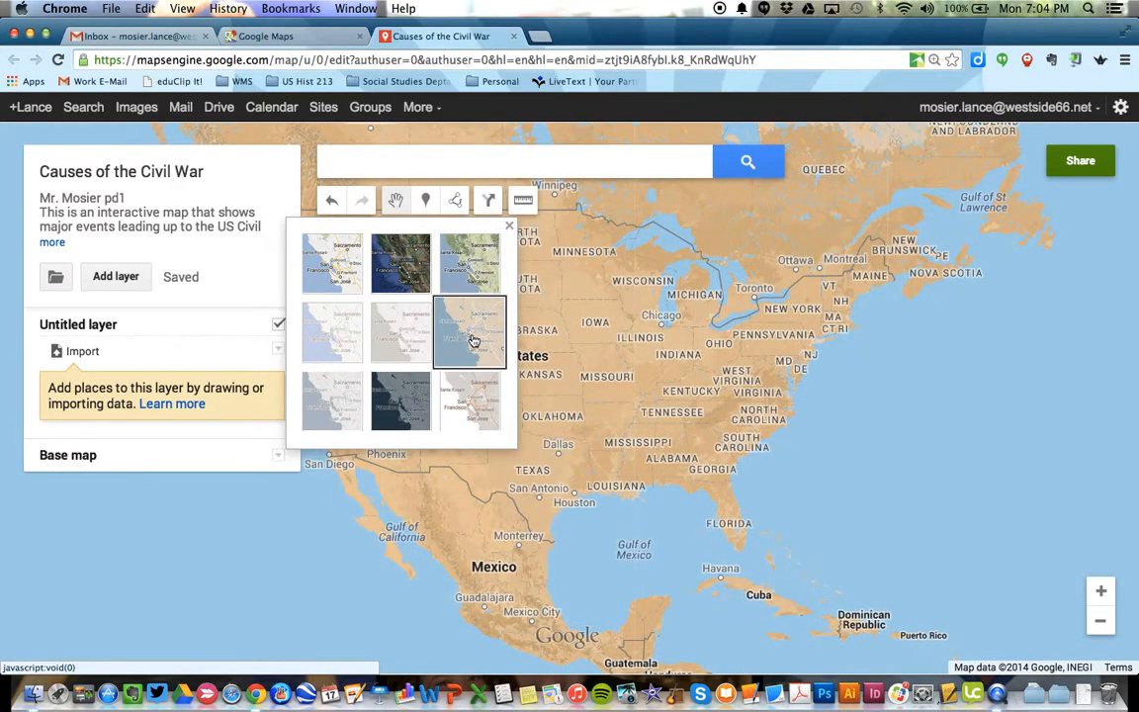
left_click(511, 230)
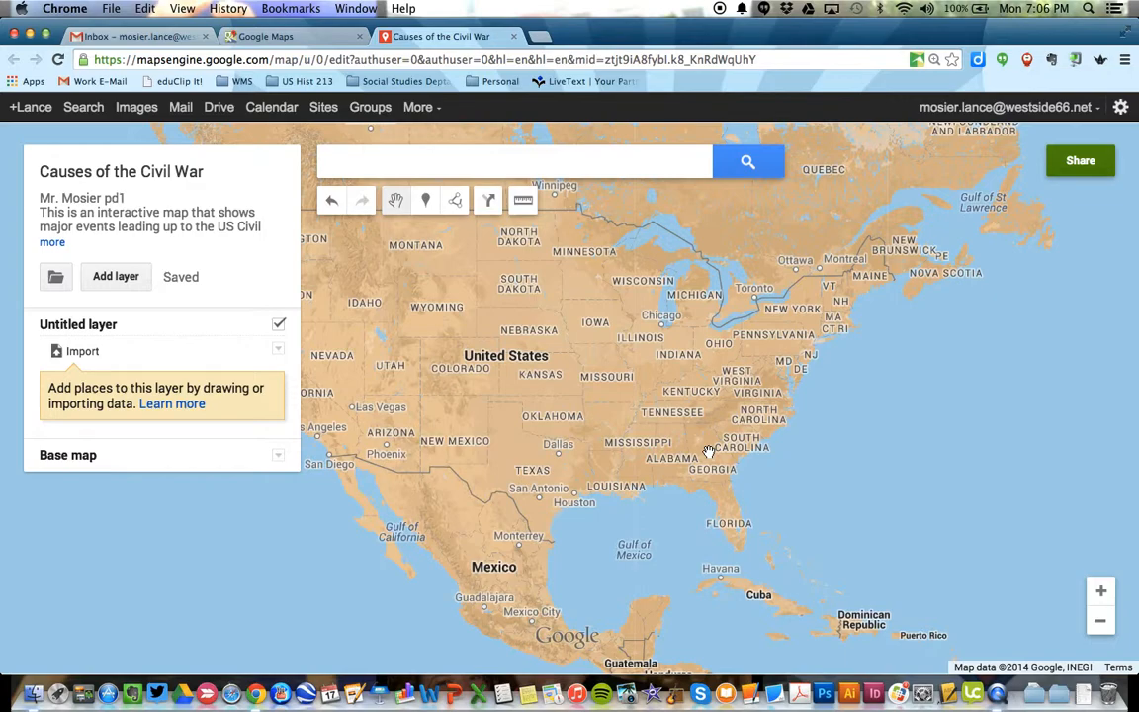
- Search the map for Savannah, GA, United States and go to that location
left_click(543, 164)
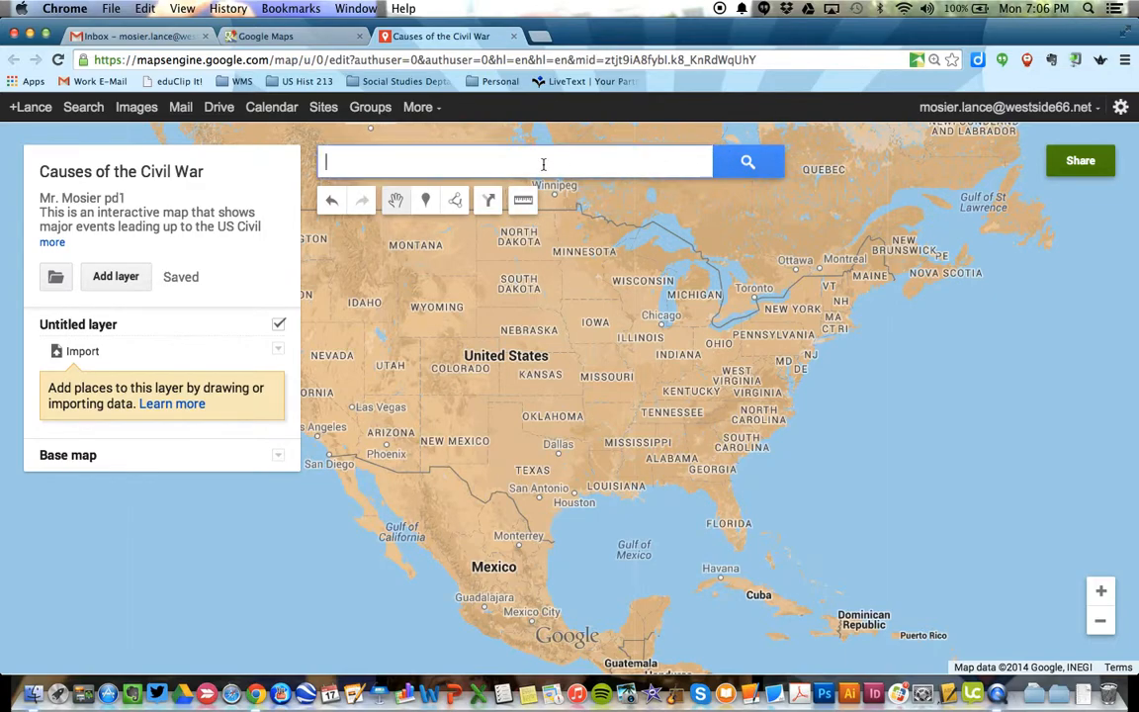
type("sava")
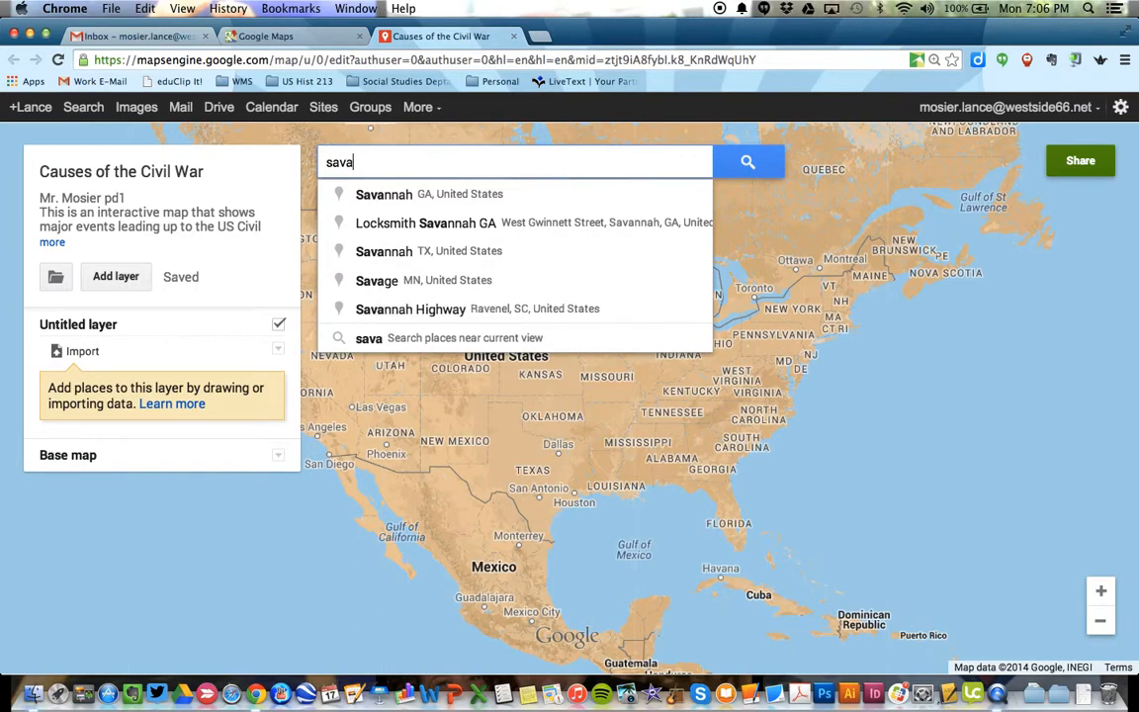
left_click(472, 198)
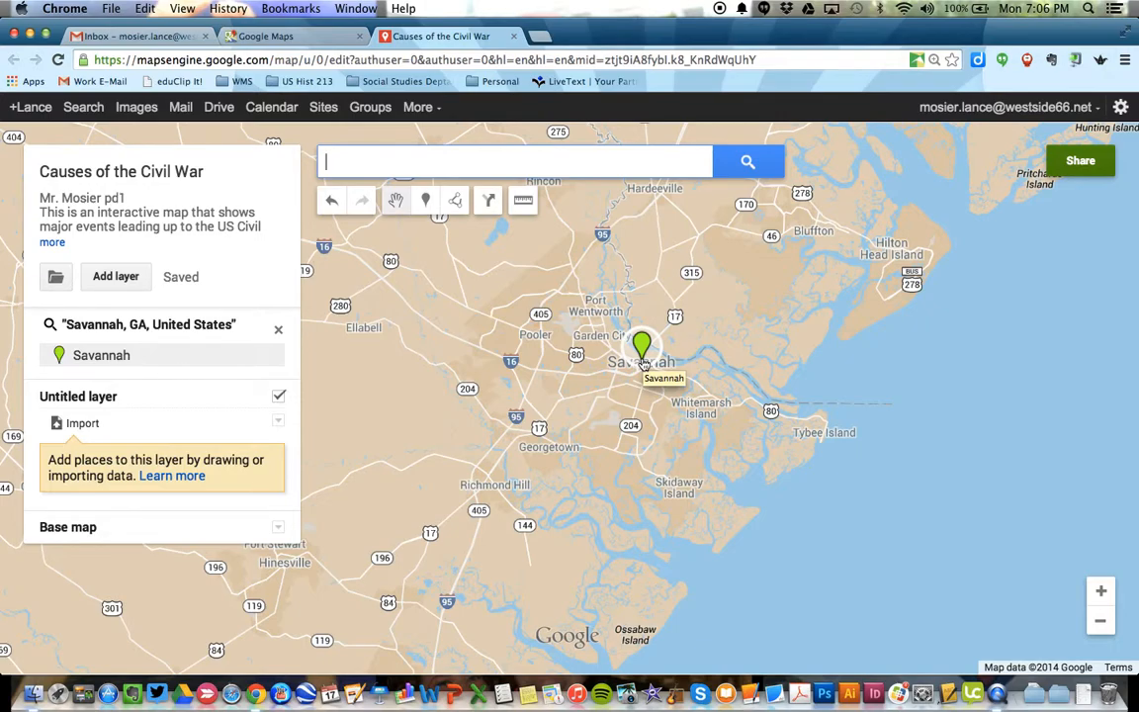
- Place a marker just west of Savannah and title it "1. Invention of the Cotton Gin (1793)"
left_click(426, 203)
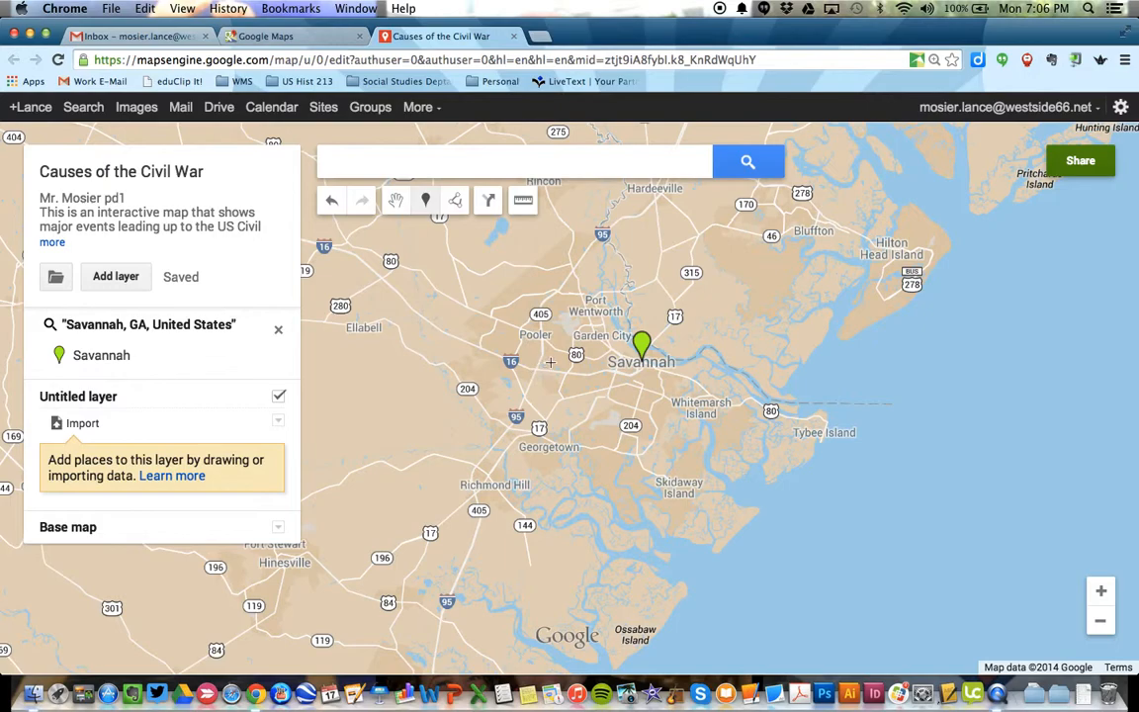
left_click(583, 378)
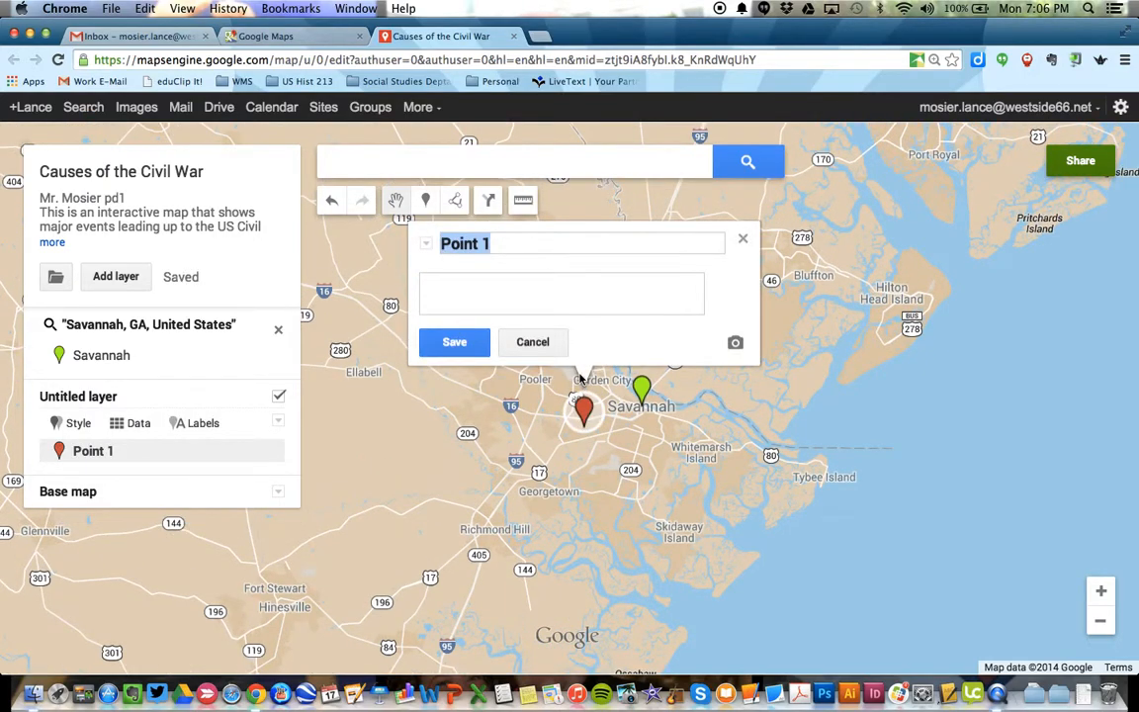
type("1.")
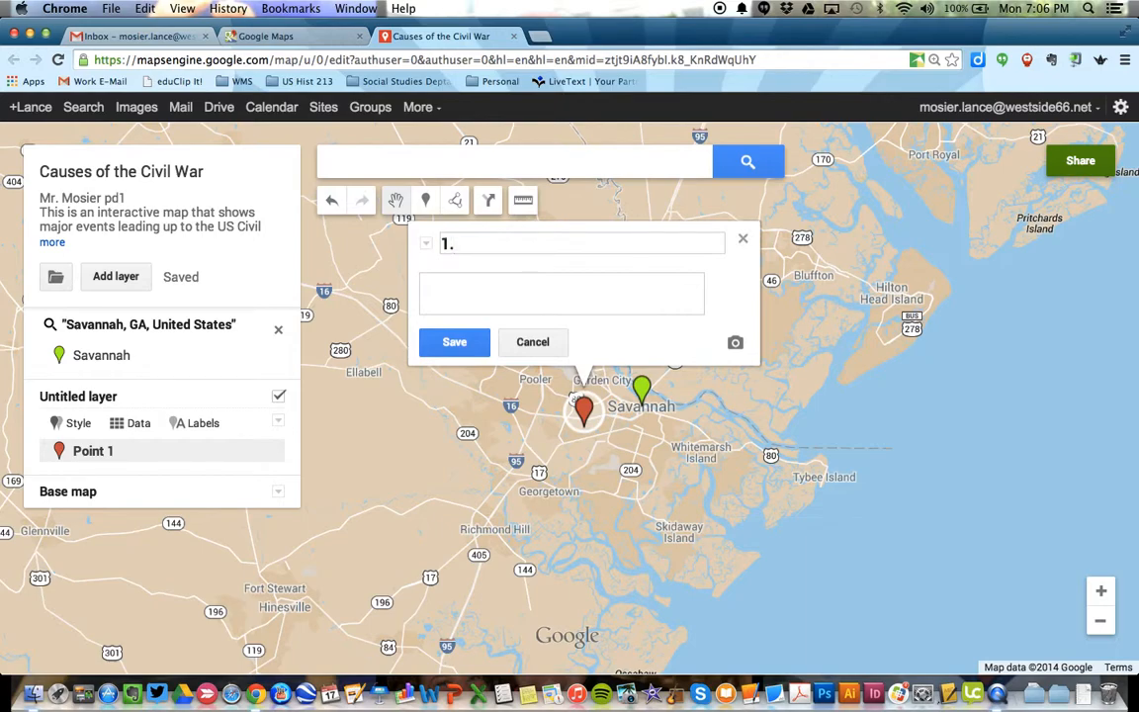
type(" Invention of the Cotton G")
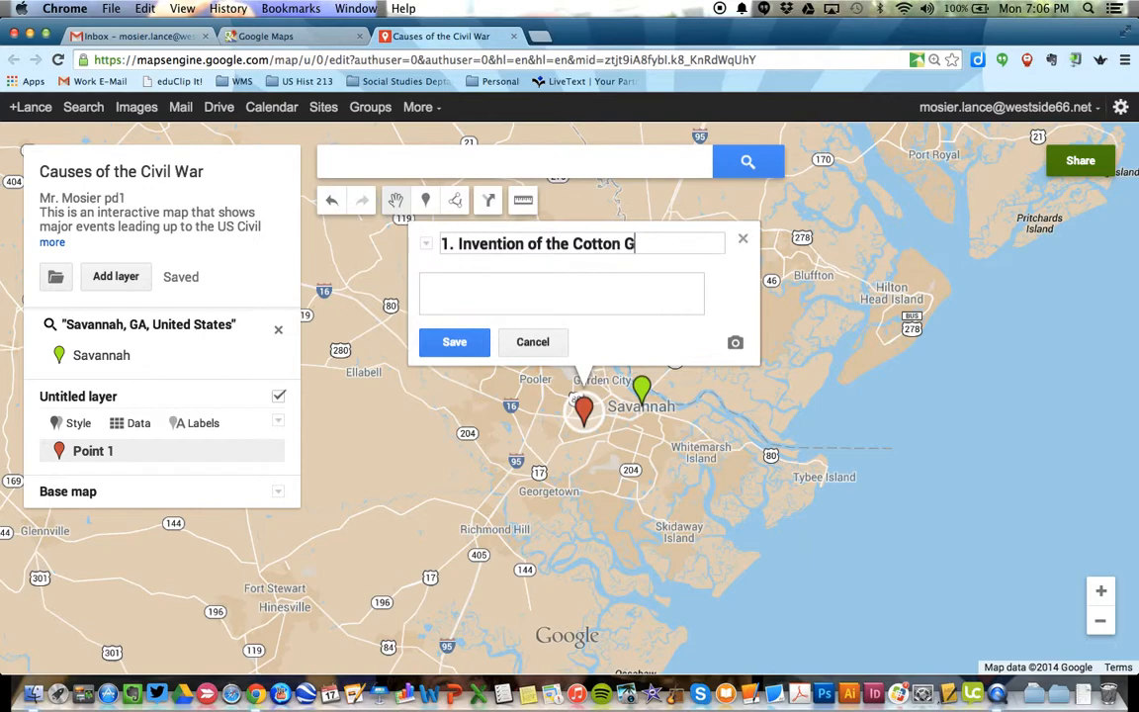
type("in")
left_click(423, 284)
type("9")
key("BackSpace")
left_click(654, 251)
type("(1793)")
- Begin the marker's description with "The Cotton Gin changed the south by increasing the demands for growing cotton, which brought the south tremendous wealth. This wealth"
left_click(554, 291)
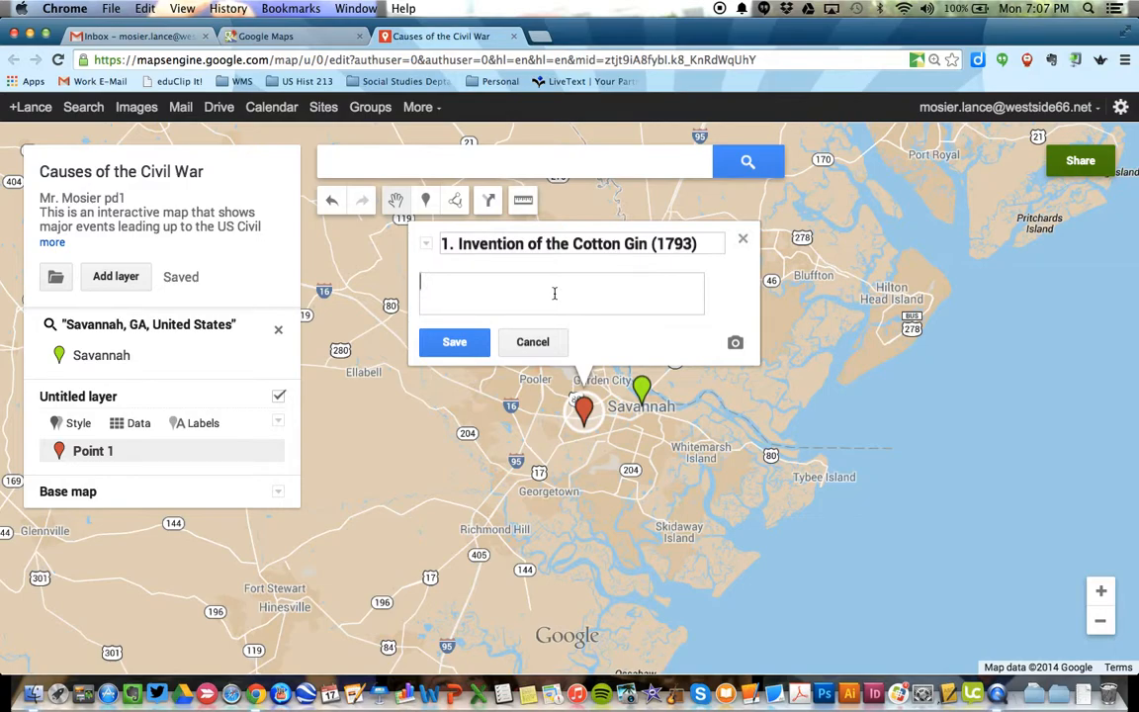
type("The")
type("otton Gin cha")
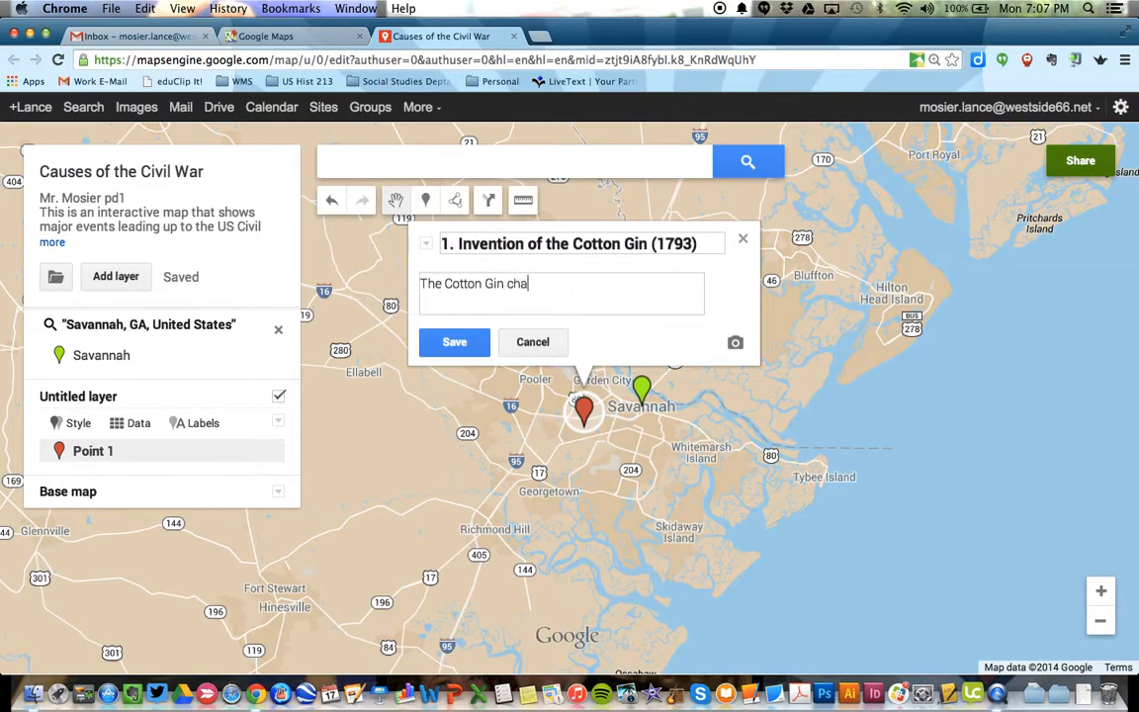
type("nged the south by inc")
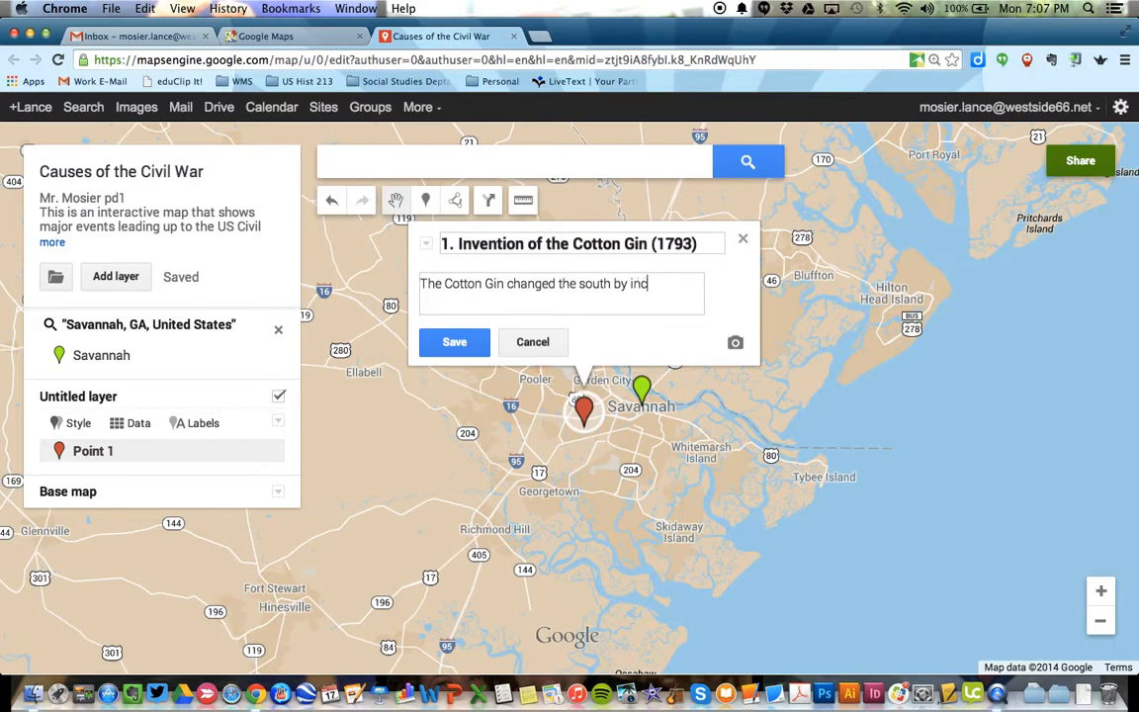
type("reasing the dem")
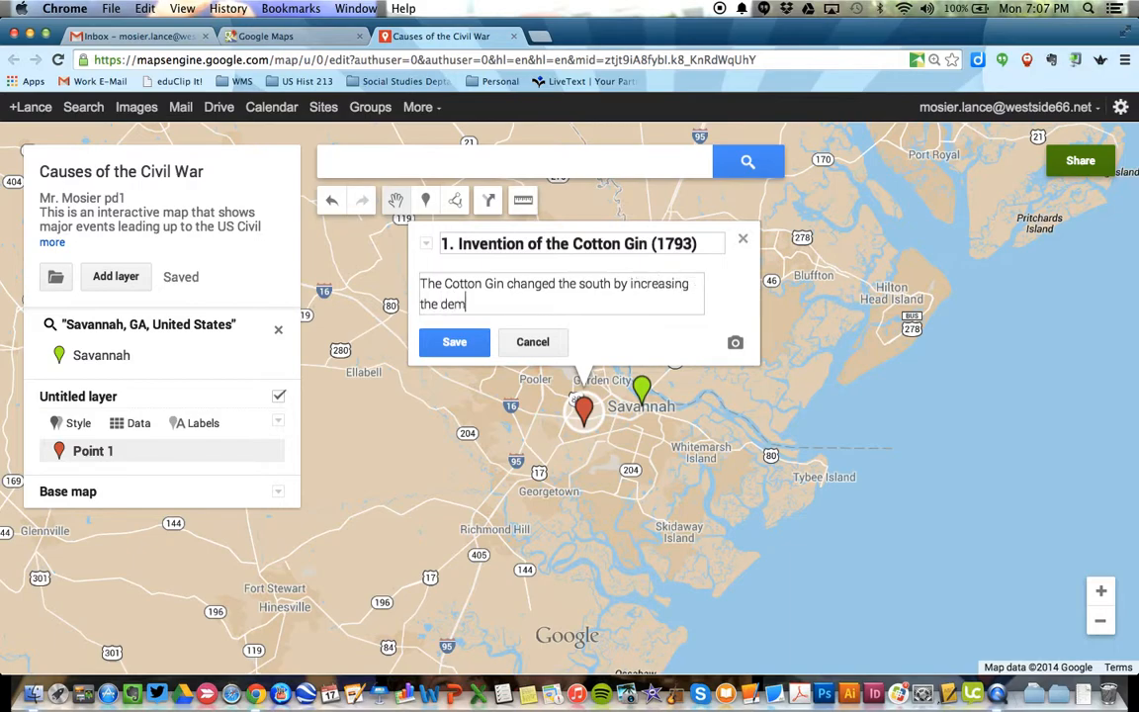
type("ands for growing cotton, which brought the sout")
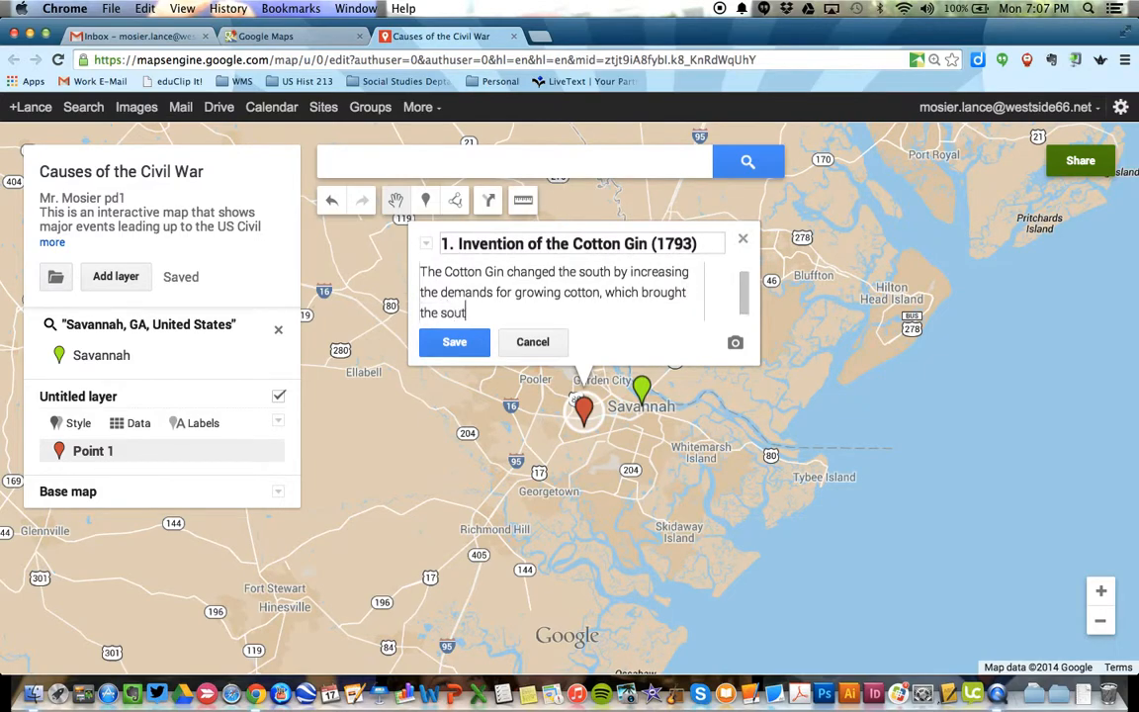
type("h tremendous w")
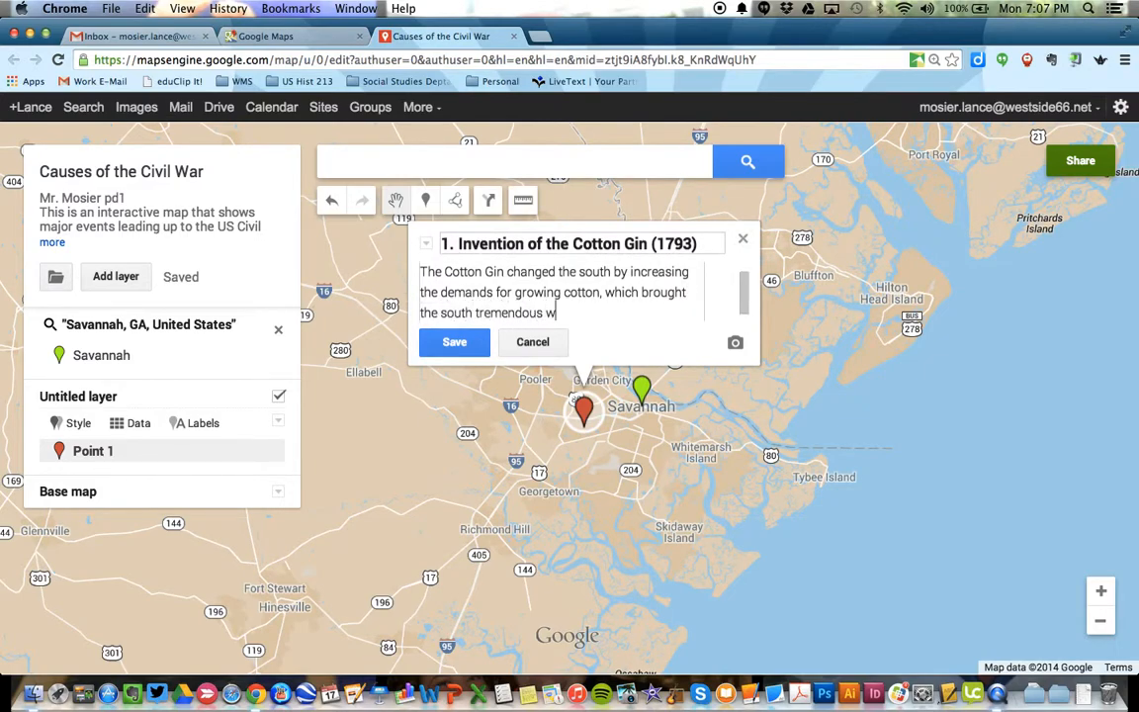
type("ealth. This wealth")
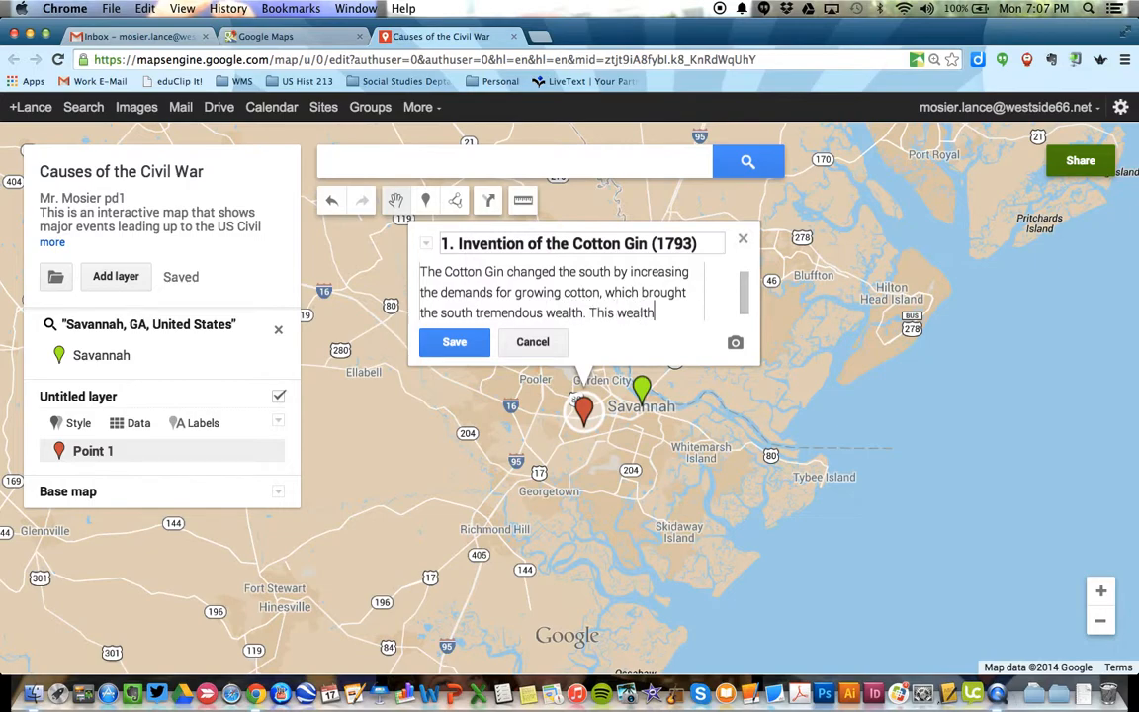
- Continue the marker's description with "and cotton industry was also reliant on the use of Slave Labor. As the"
type(" and cotton inds")
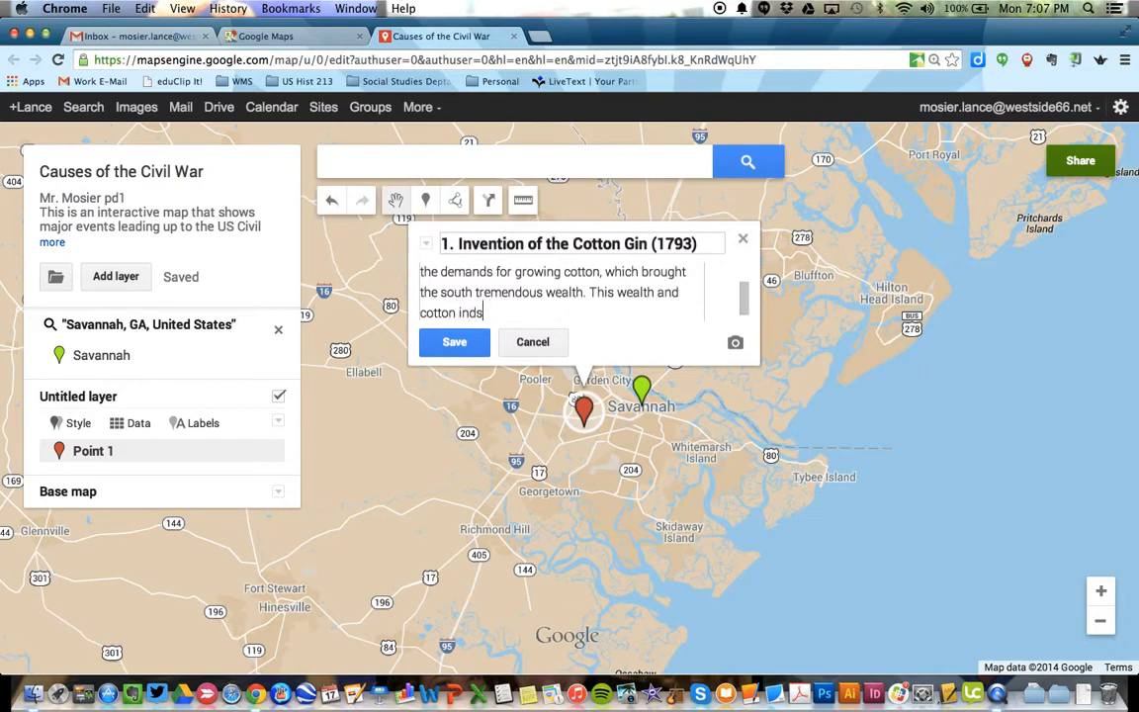
key("BackSpace")
type("ustry was also relia")
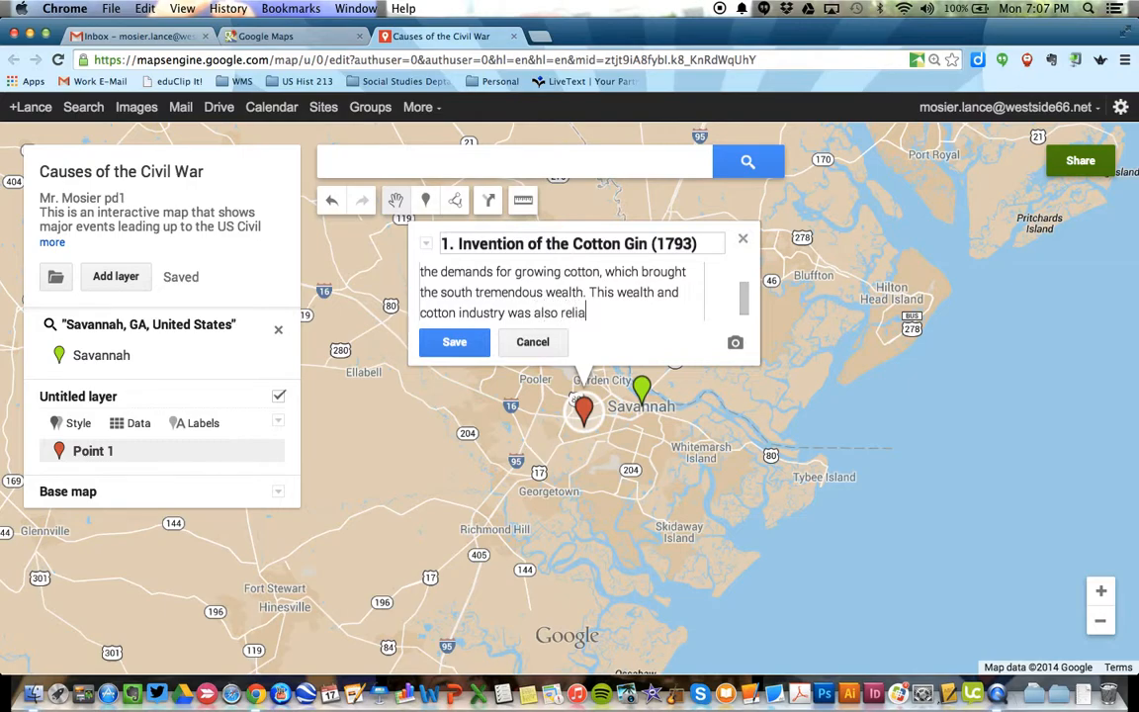
type("nt on the use of Slave Labor. As the")
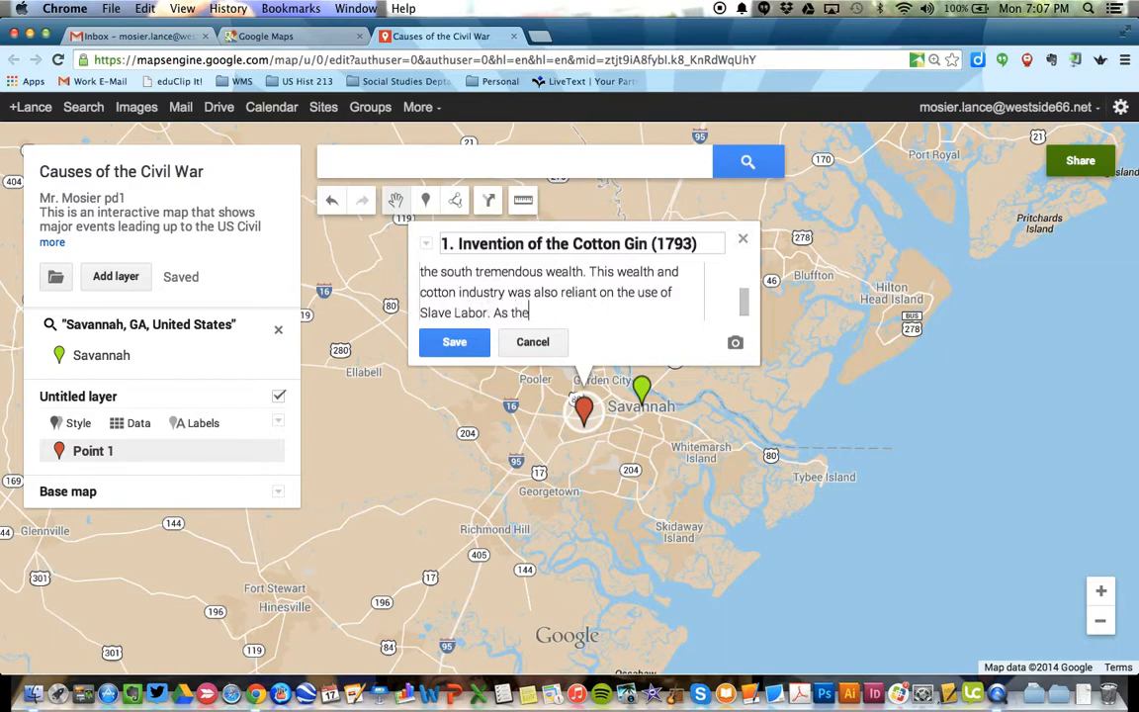
- Extend the marker's description with "North and South are divided over the issue of Slavery, it becomes harder and harder"
type(" North and South are d")
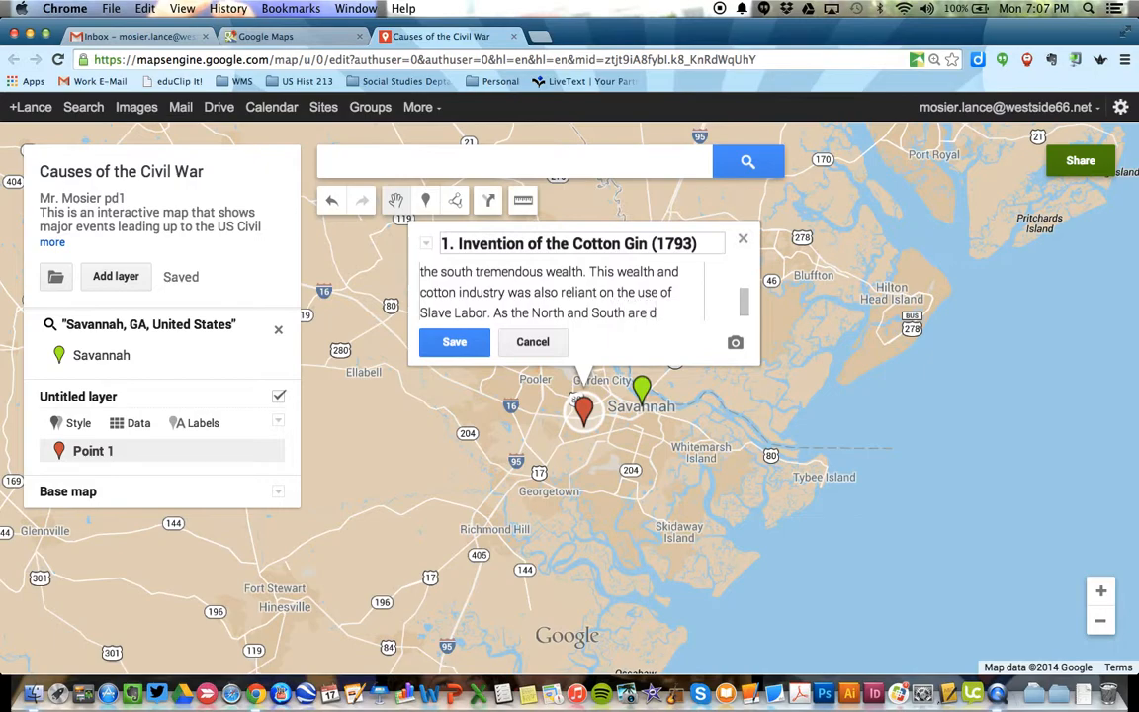
type("ivided over the issue of ")
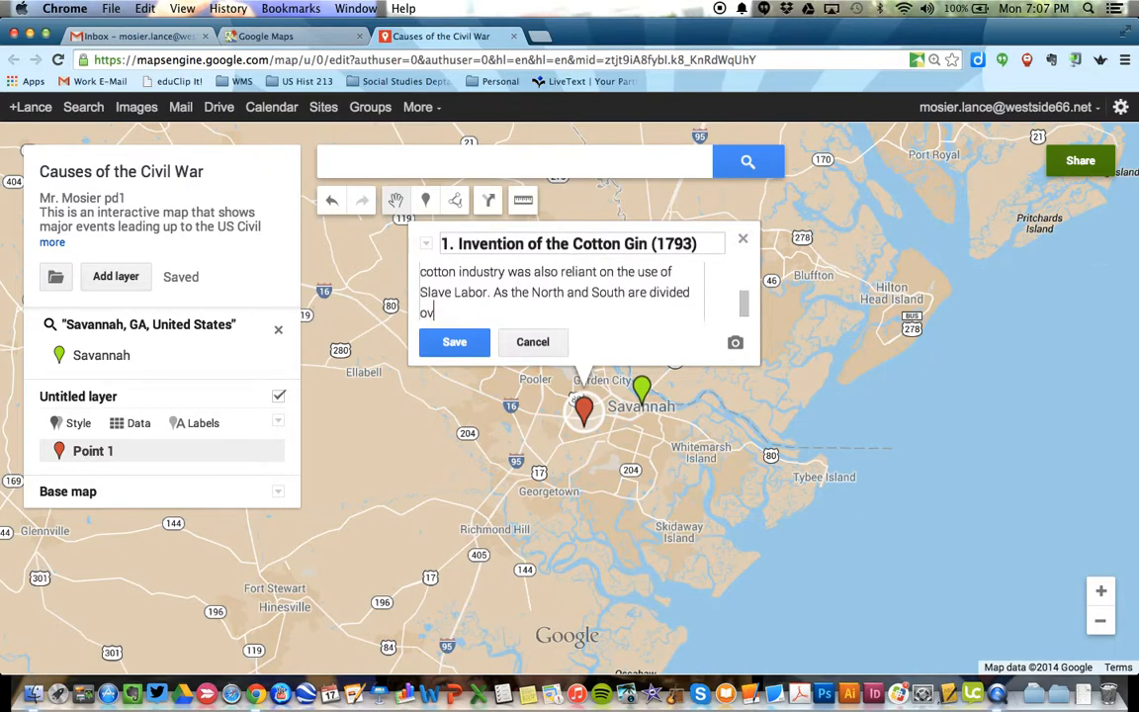
type("Slav")
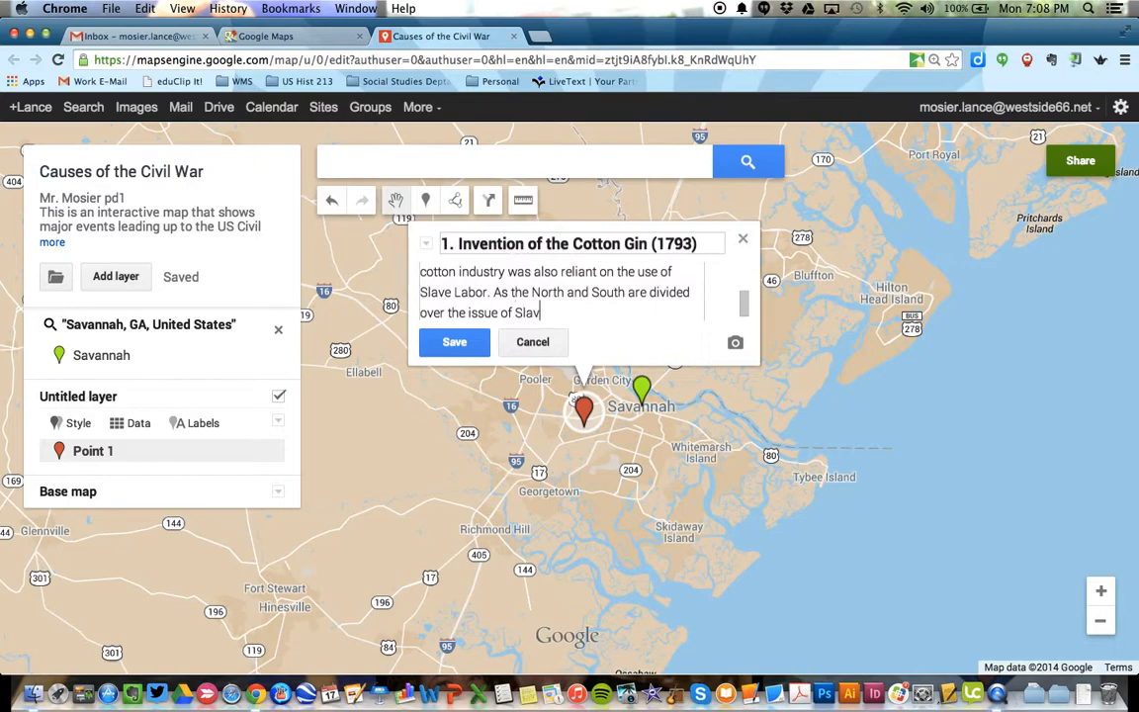
type("ery, it becomes ")
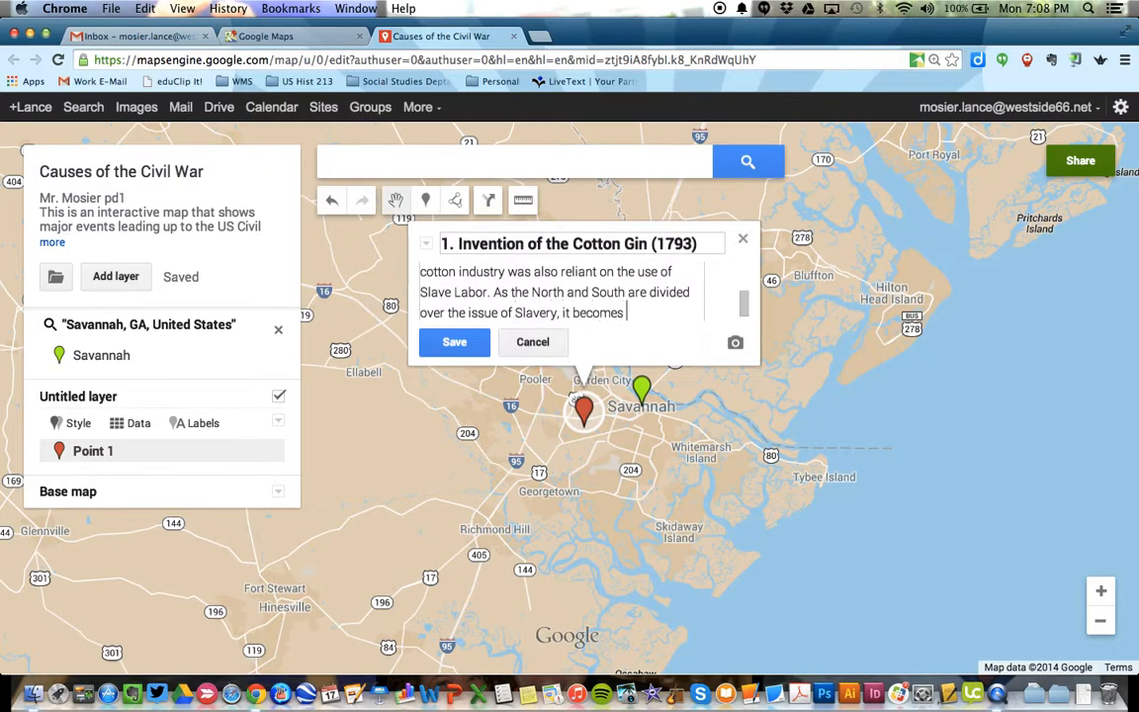
type("harder and harder ")
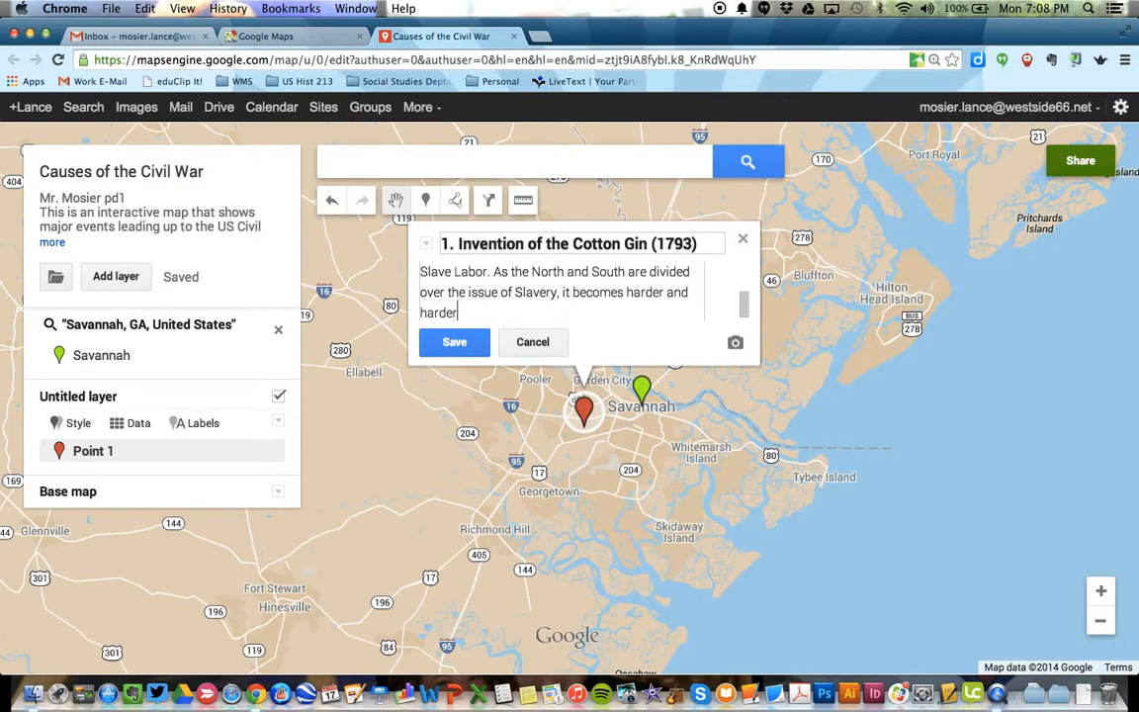
- Add "for the south to give up their slaves that are" to the marker's description
type("for the south g")
key("BackSpace")
key("BackSpace")
type("o tire")
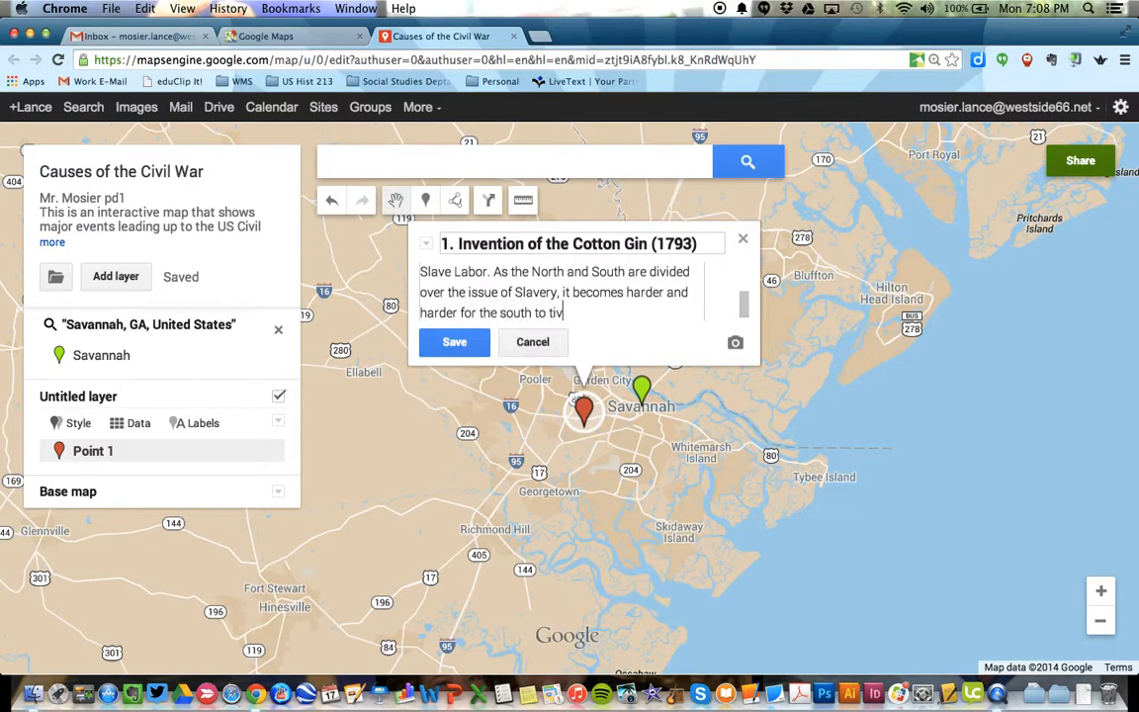
key("BackSpace")
key("BackSpace")
key("BackSpace")
key("BackSpace")
type("give up their ")
type("slaves")
key("BackSpace")
key("BackSpace")
key("BackSpace")
key("BackSpace")
key("BackSpace")
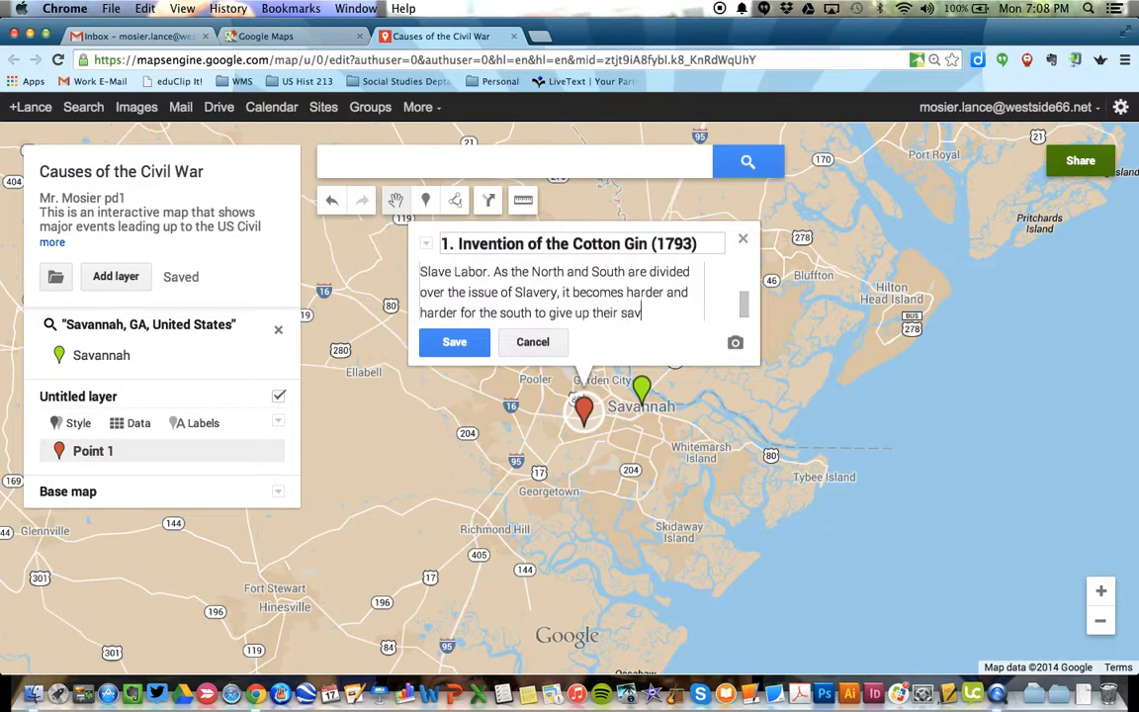
type("laves that are essnenti")
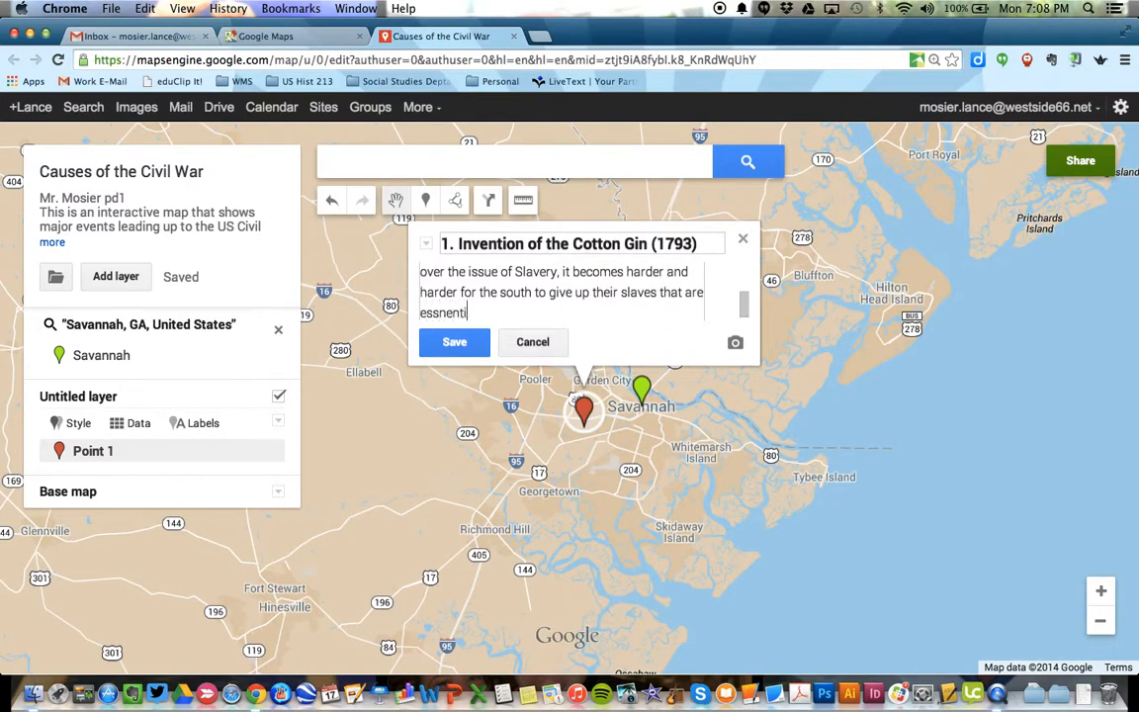
- Complete the marker's description with "essential to the Cotton Kingdom of the South." and review the whole text
key("BackSpace")
key("BackSpace")
key("BackSpace")
key("BackSpace")
key("BackSpace")
type("ential to th")
key("BackSpace")
key("BackSpace")
key("BackSpace")
key("BackSpace")
key("BackSpace")
type("to the Cotton ")
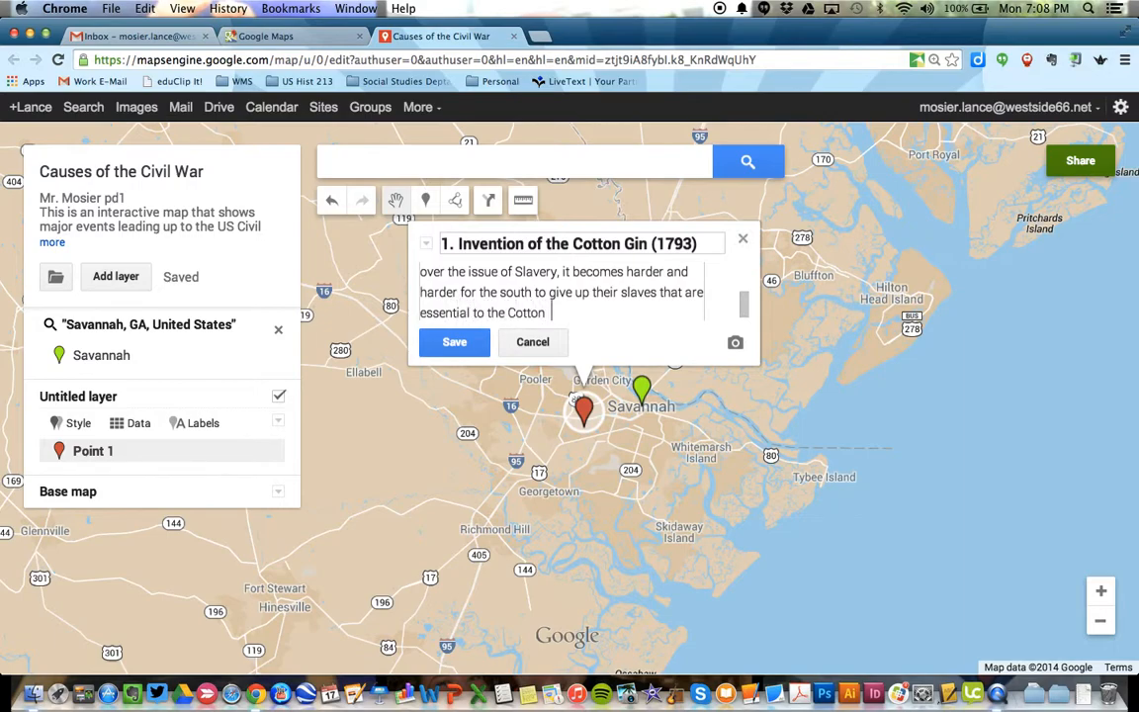
type("Kingdom of he")
key("BackSpace")
key("BackSpace")
type("the South.")
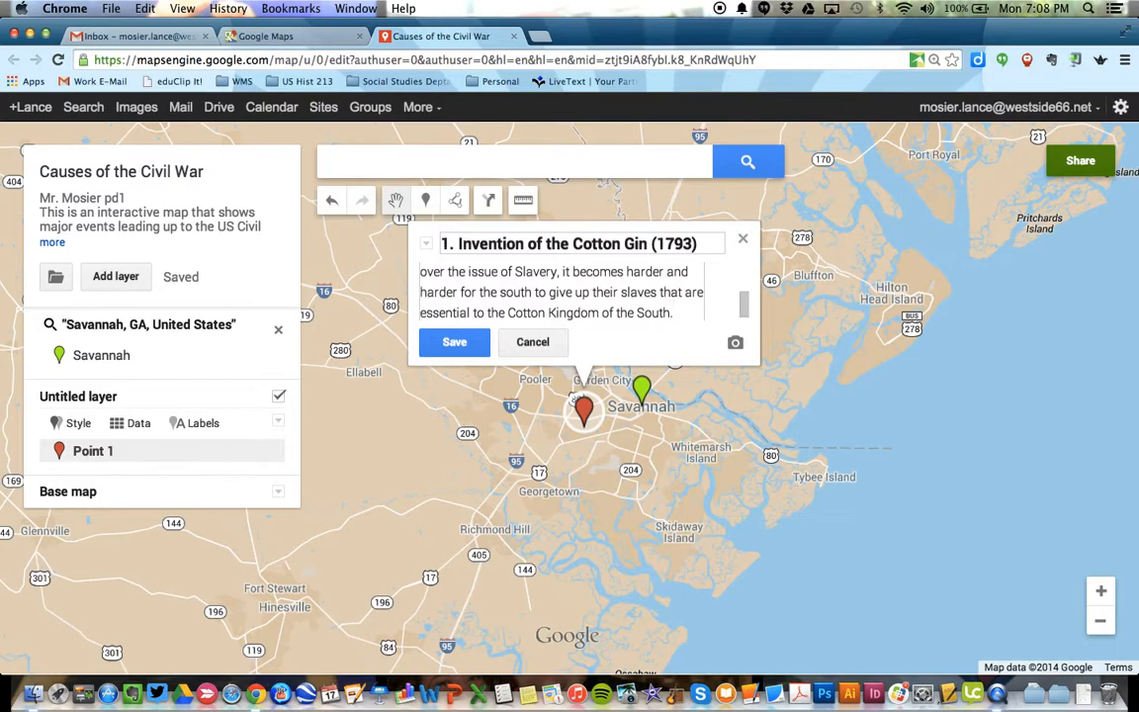
scroll(590, 288, "up", 5)
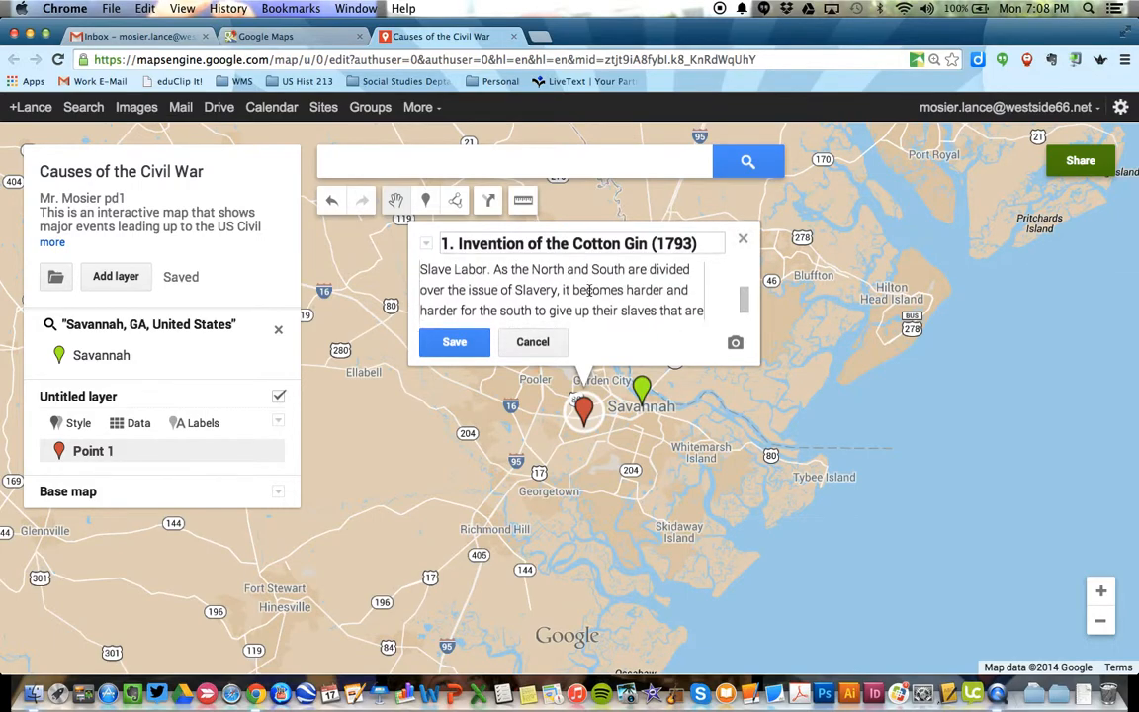
scroll(590, 290, "up", 1)
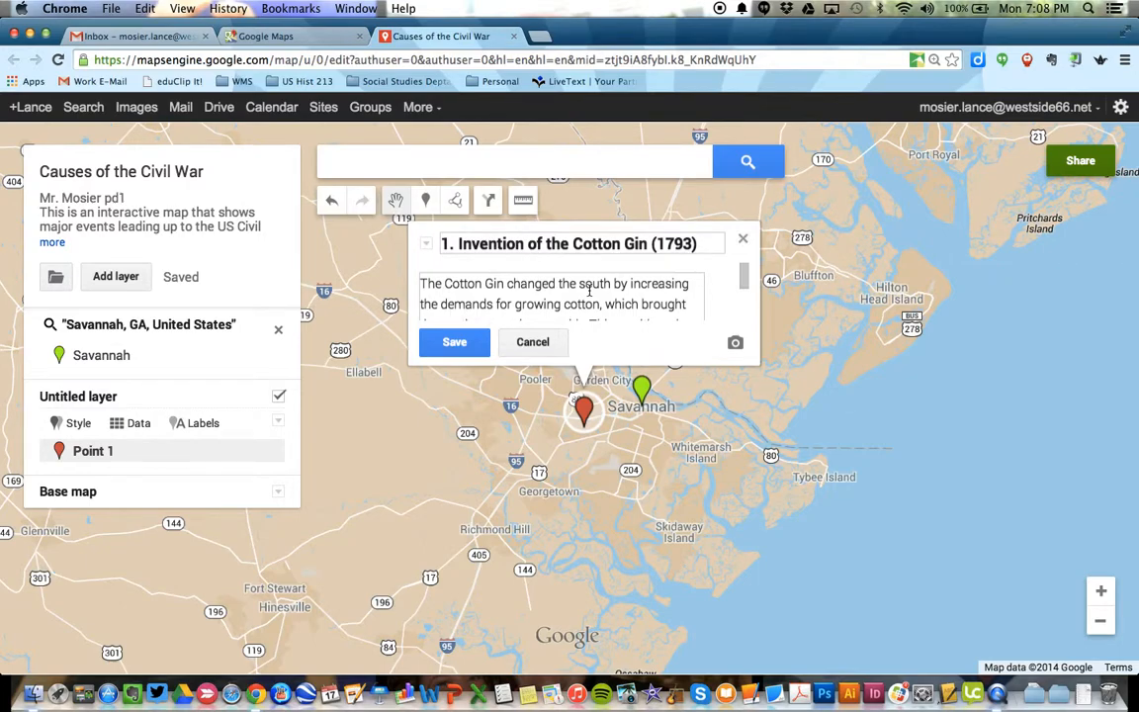
scroll(590, 290, "down", 6)
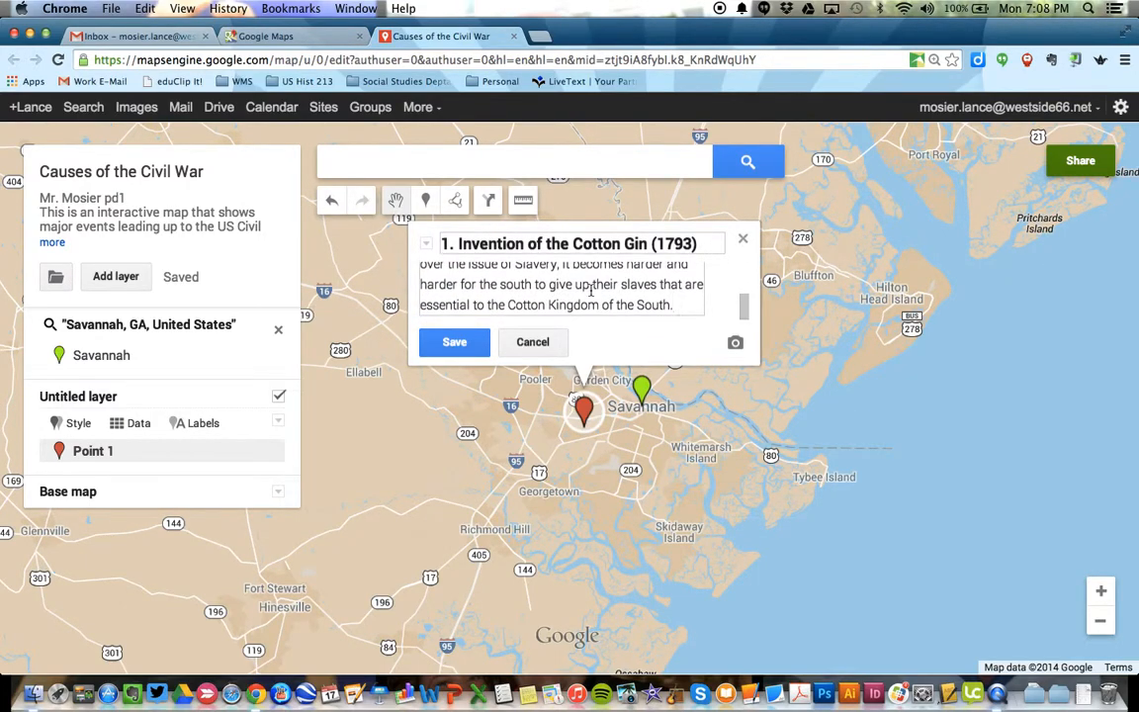
- Search Google images for "cotton gin" for the marker and browse the results
left_click(737, 343)
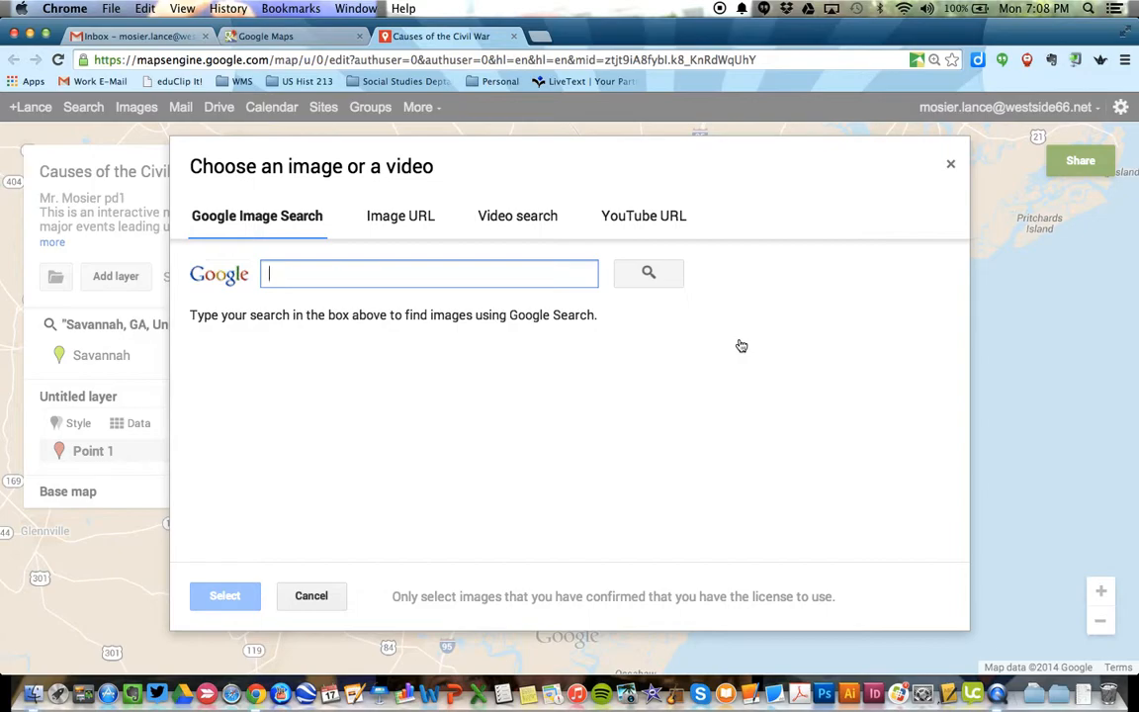
type("cotton gi")
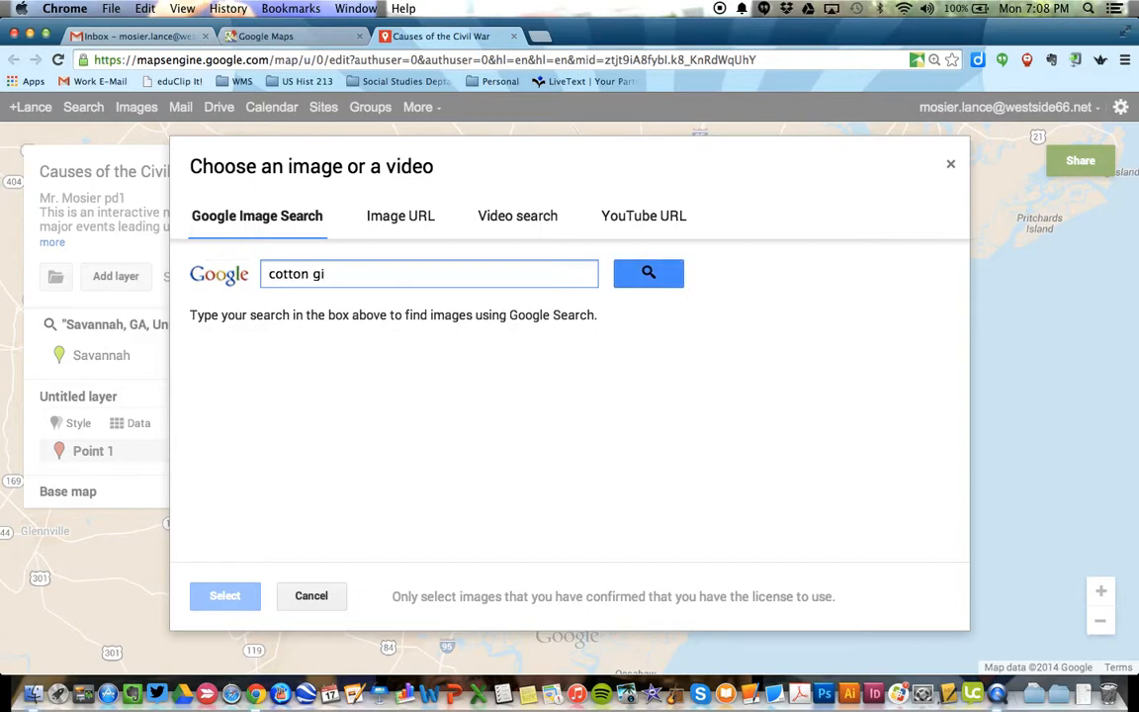
type("n")
key("Return")
scroll(600, 435, "down", 1)
scroll(600, 435, "down", 5)
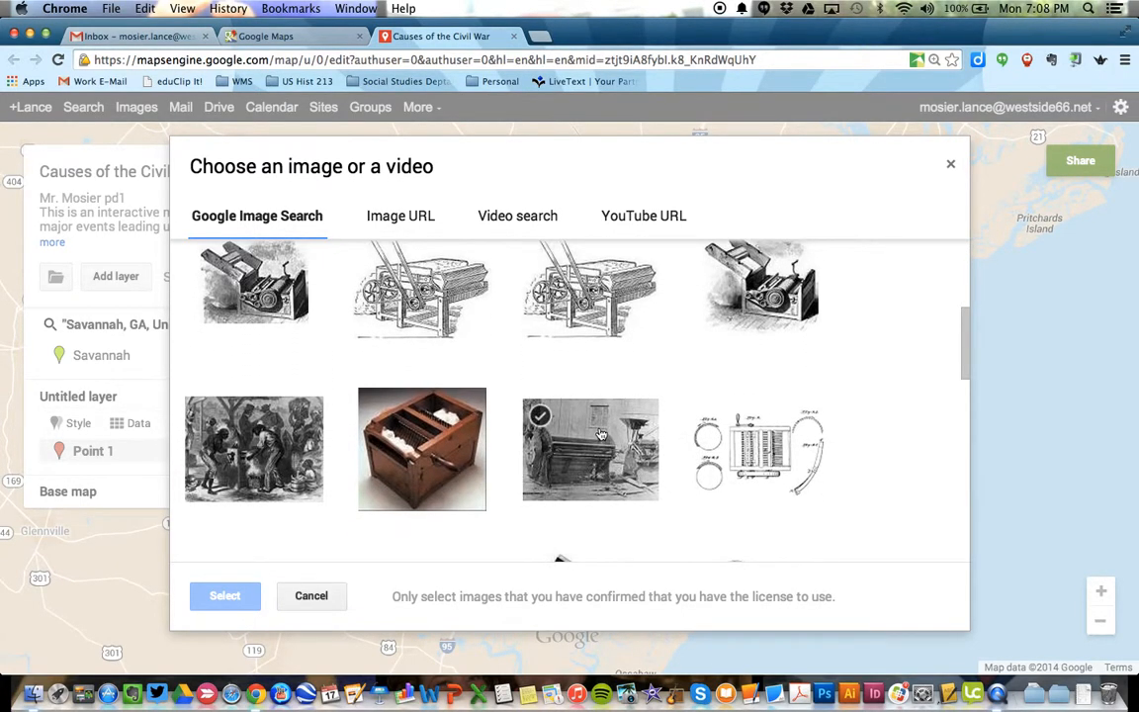
scroll(601, 435, "up", 6)
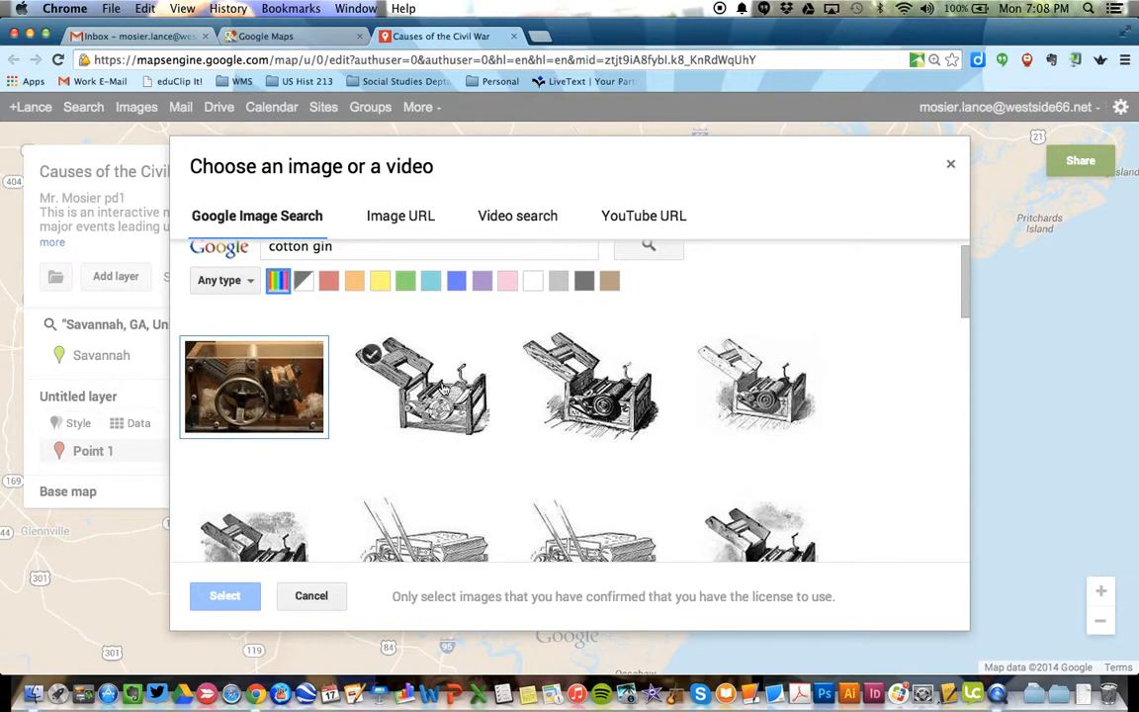
- Add the second result on the first row, a line drawing of a cotton gin, to the marker, check the card and save it
left_click(442, 390)
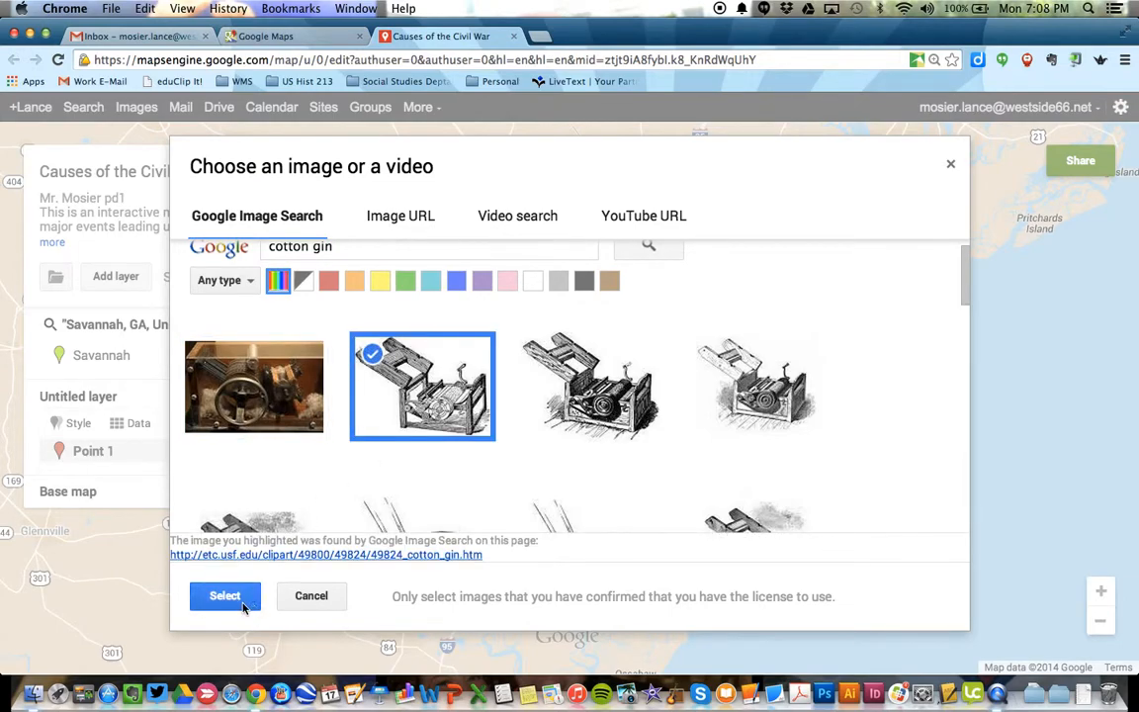
left_click(243, 607)
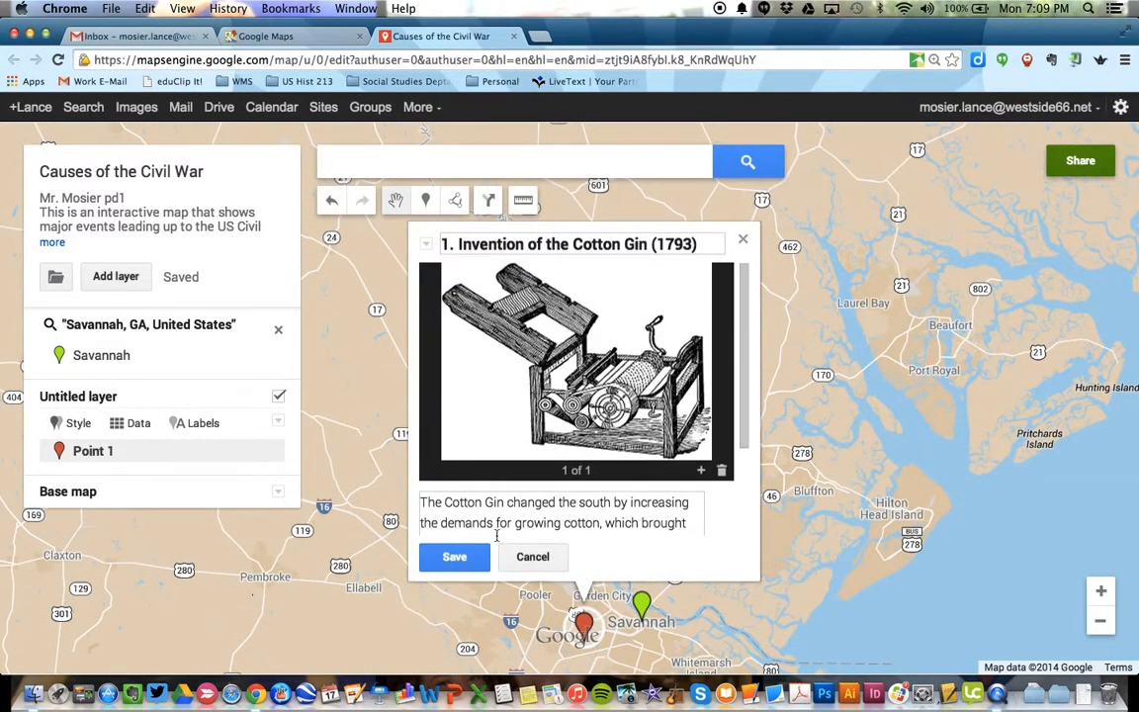
scroll(582, 442, "down", 1)
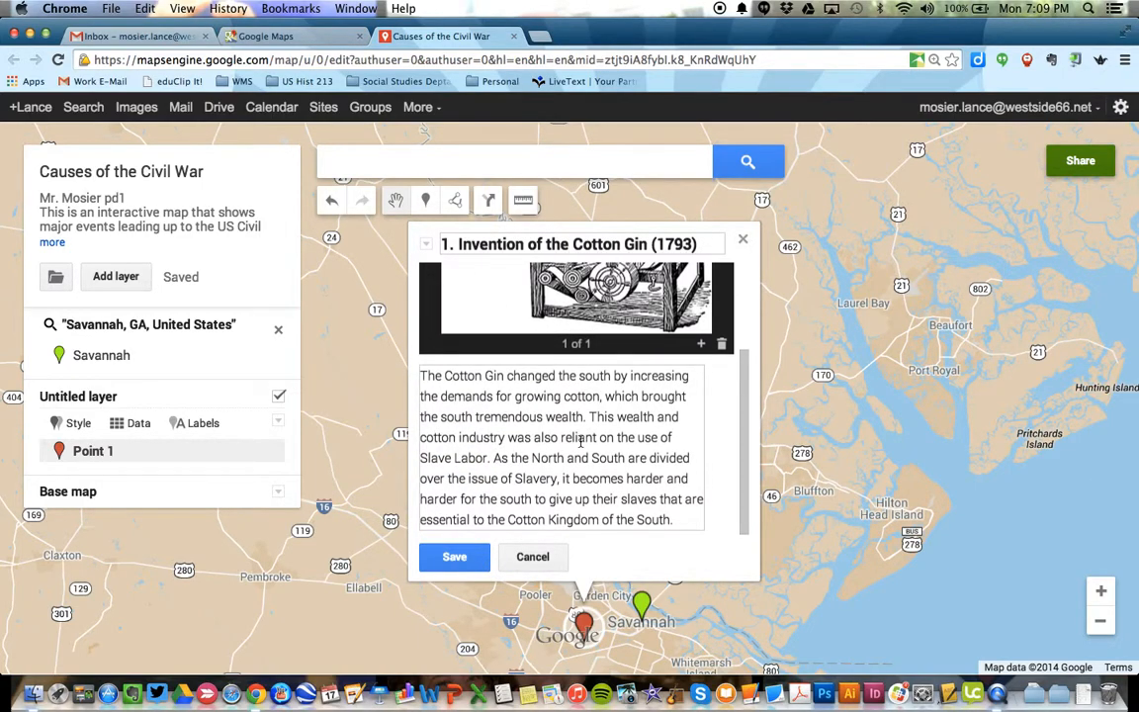
scroll(612, 373, "up", 3)
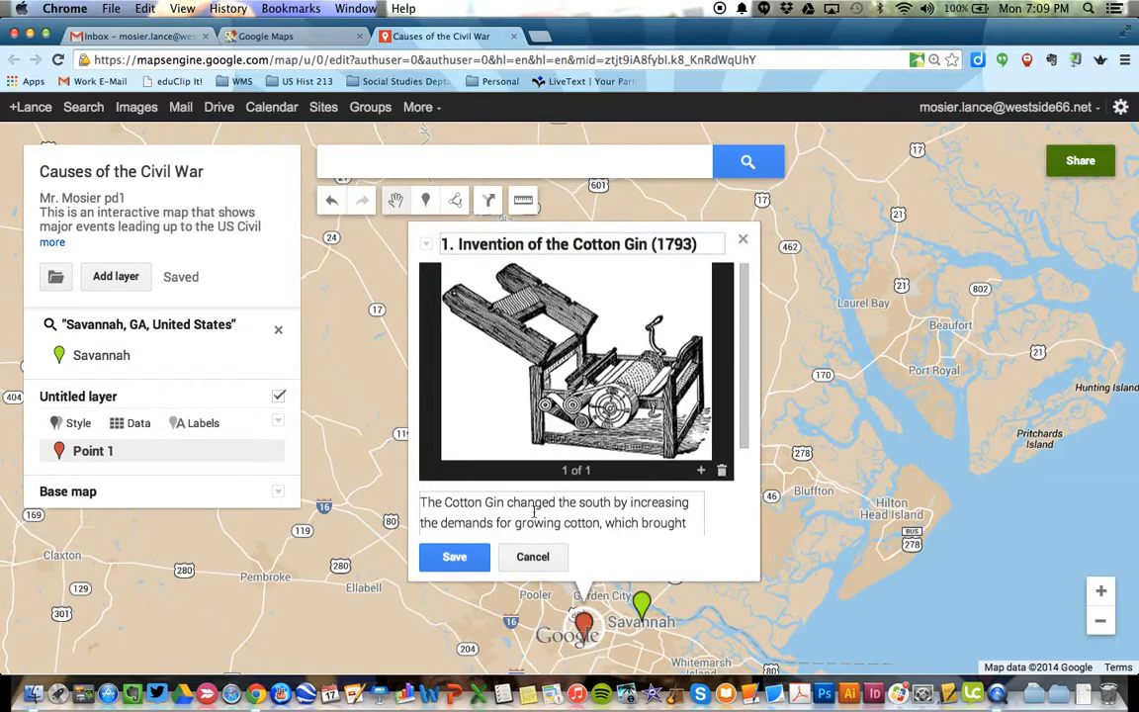
left_click(454, 557)
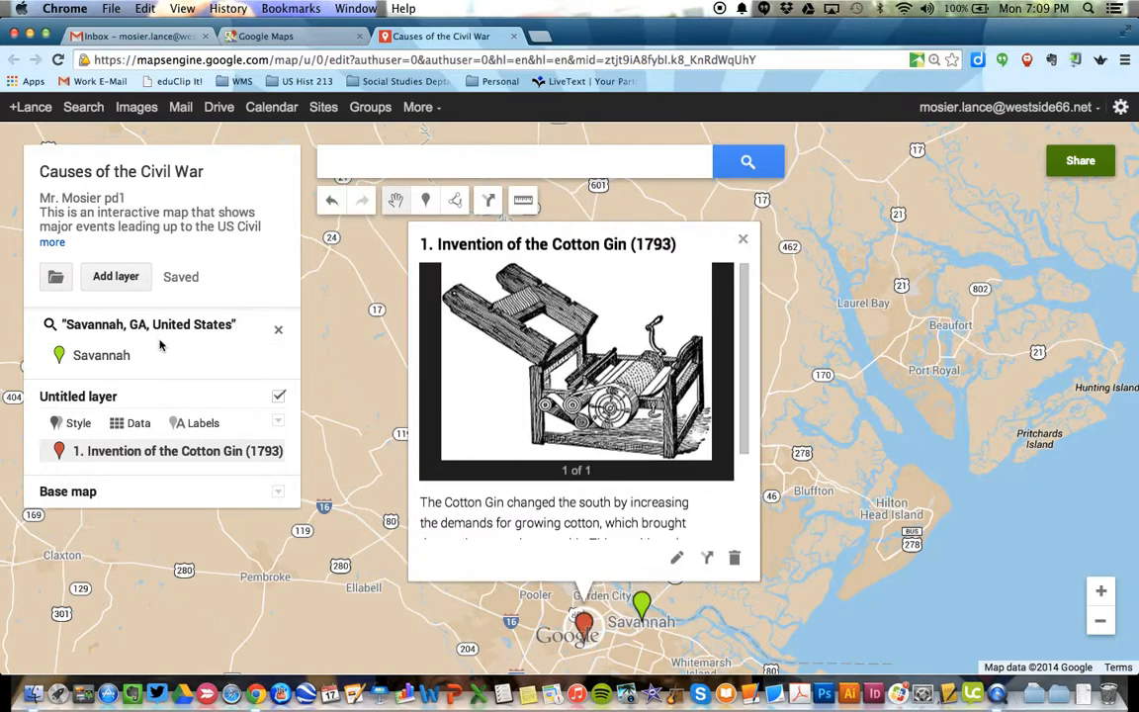
- Remove the "Savannah, GA, United States" search result from the map and close the marker's card
left_click(278, 332)
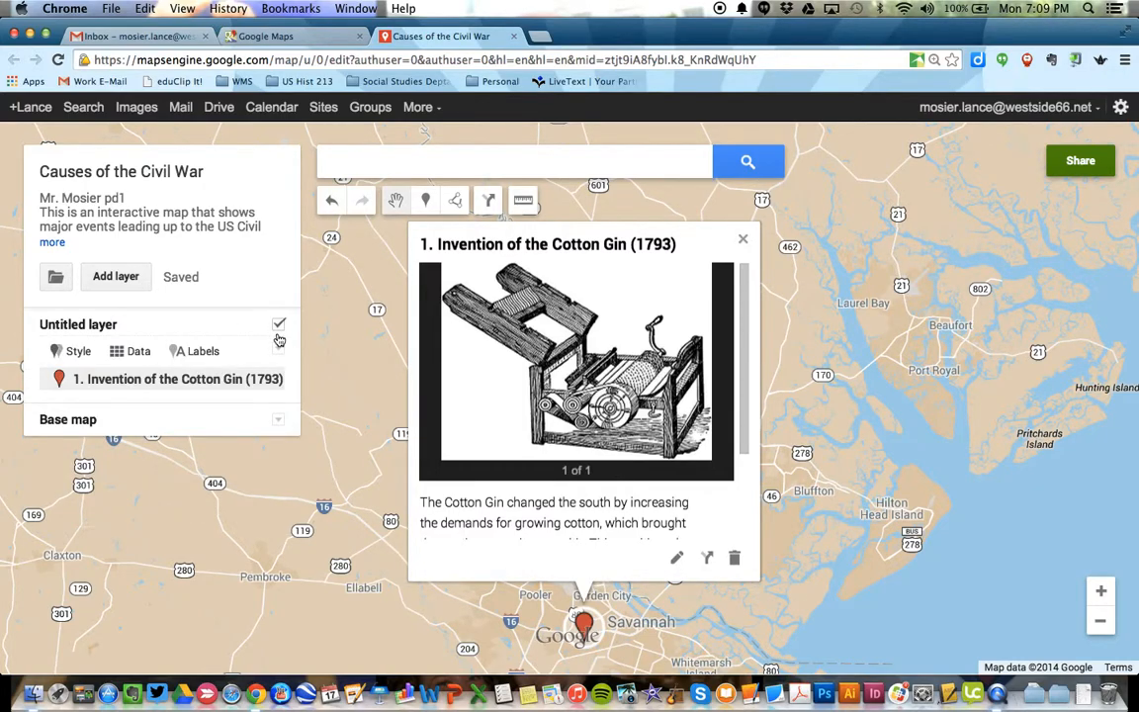
left_click(745, 243)
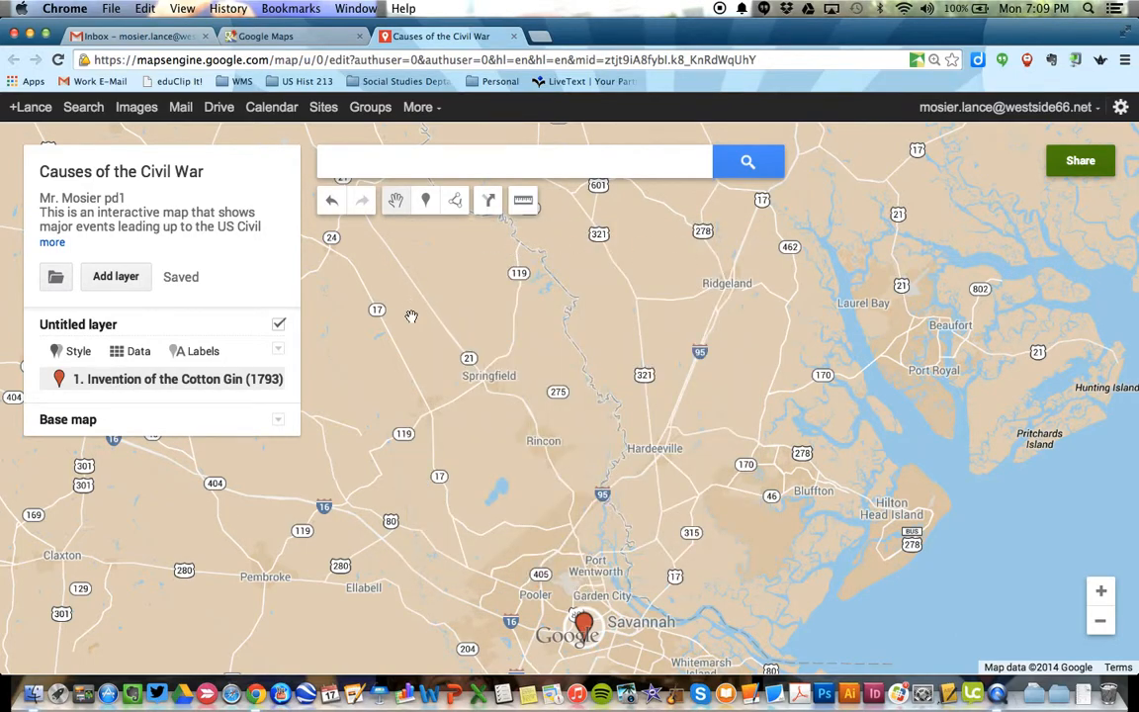
- Reopen the Cotton Gin marker from the map and the layer list, look over its editable content, and close it without saving
left_click(584, 624)
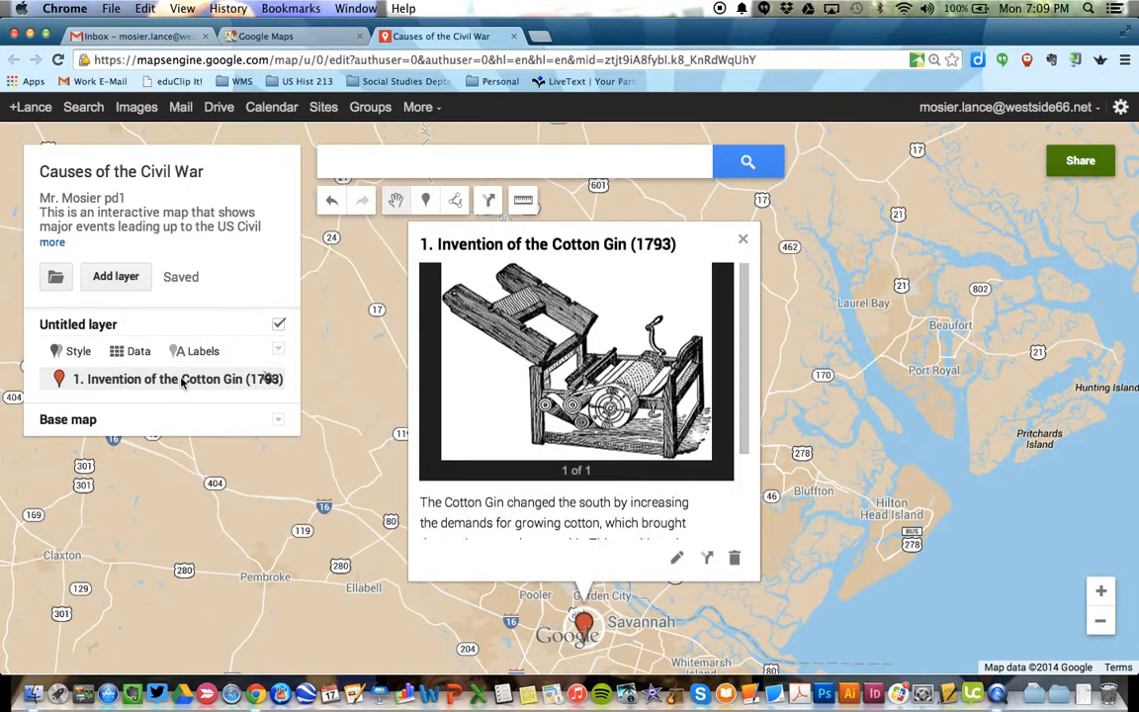
left_click(744, 239)
left_click(178, 380)
left_click(677, 559)
left_click(649, 509)
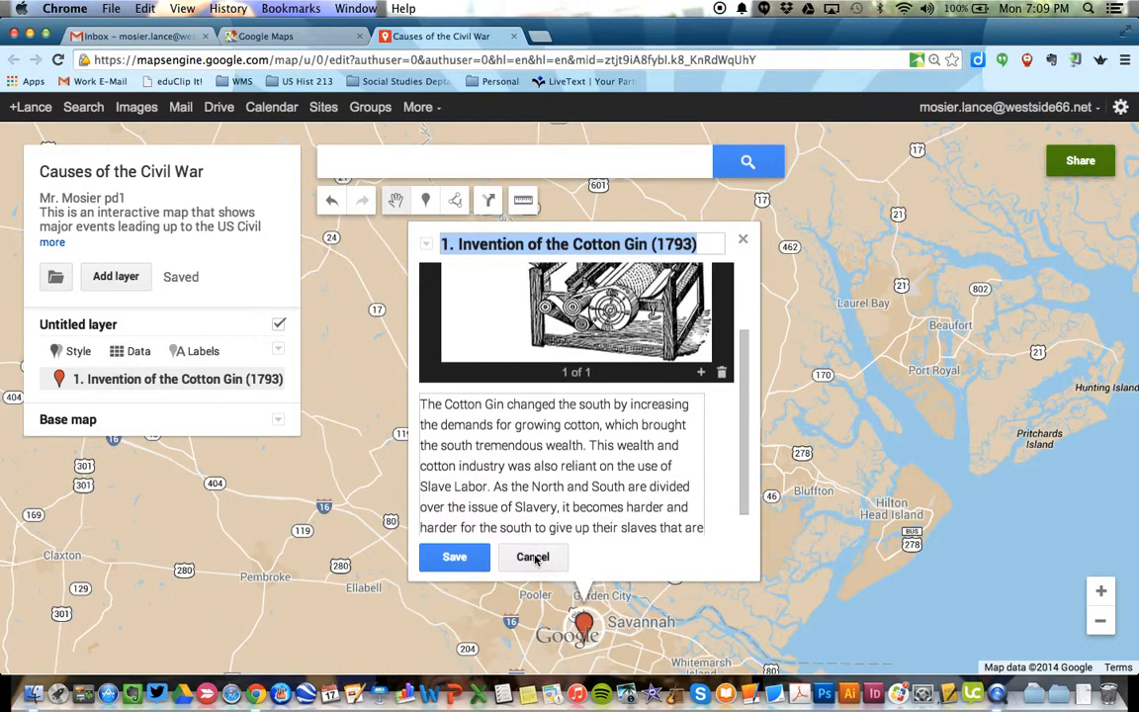
left_click(532, 556)
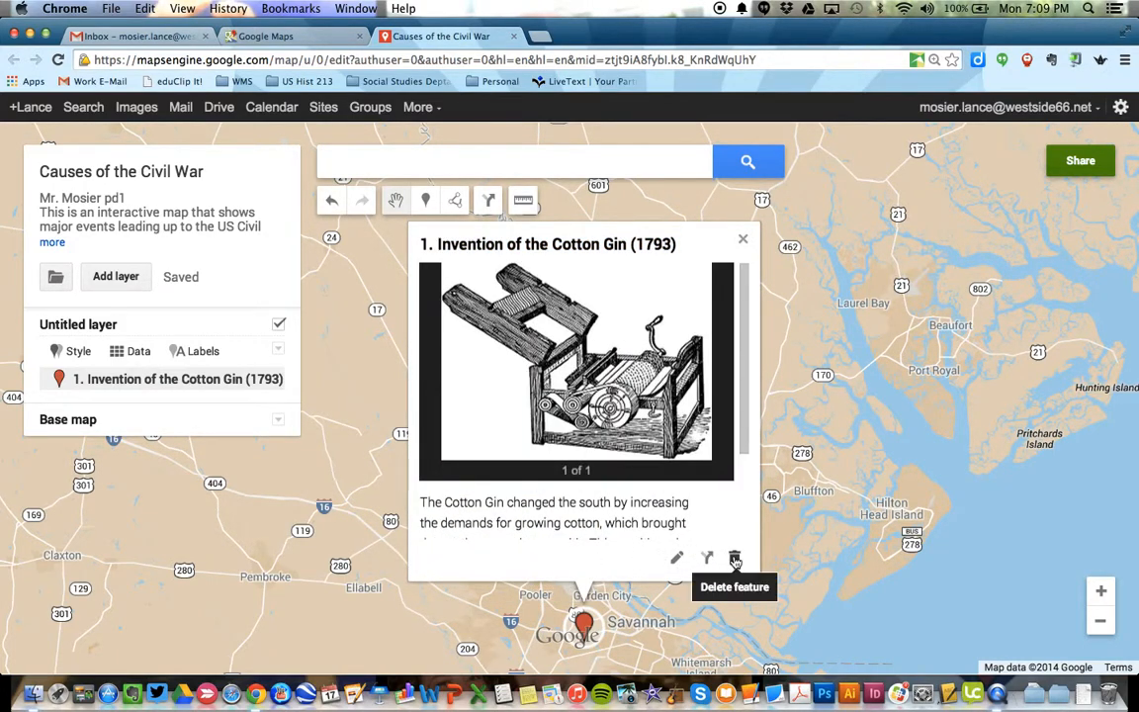
left_click(742, 241)
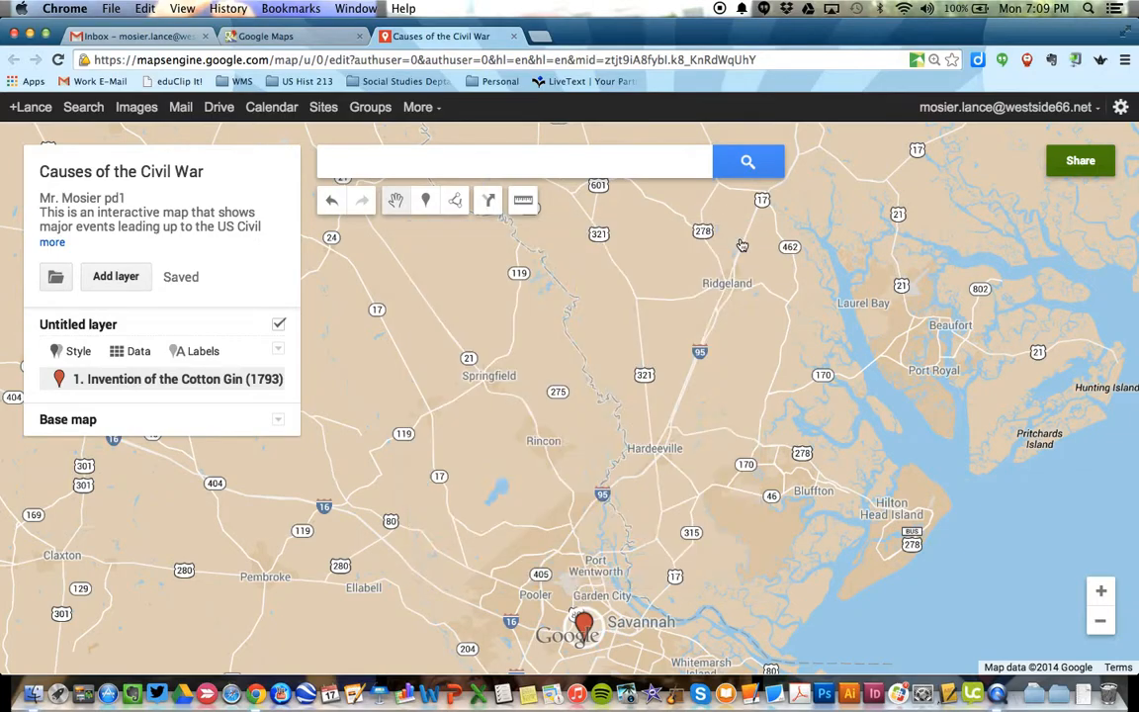
- Zoom out from Savannah and recentre the map to show the United States
scroll(742, 244, "down", 2)
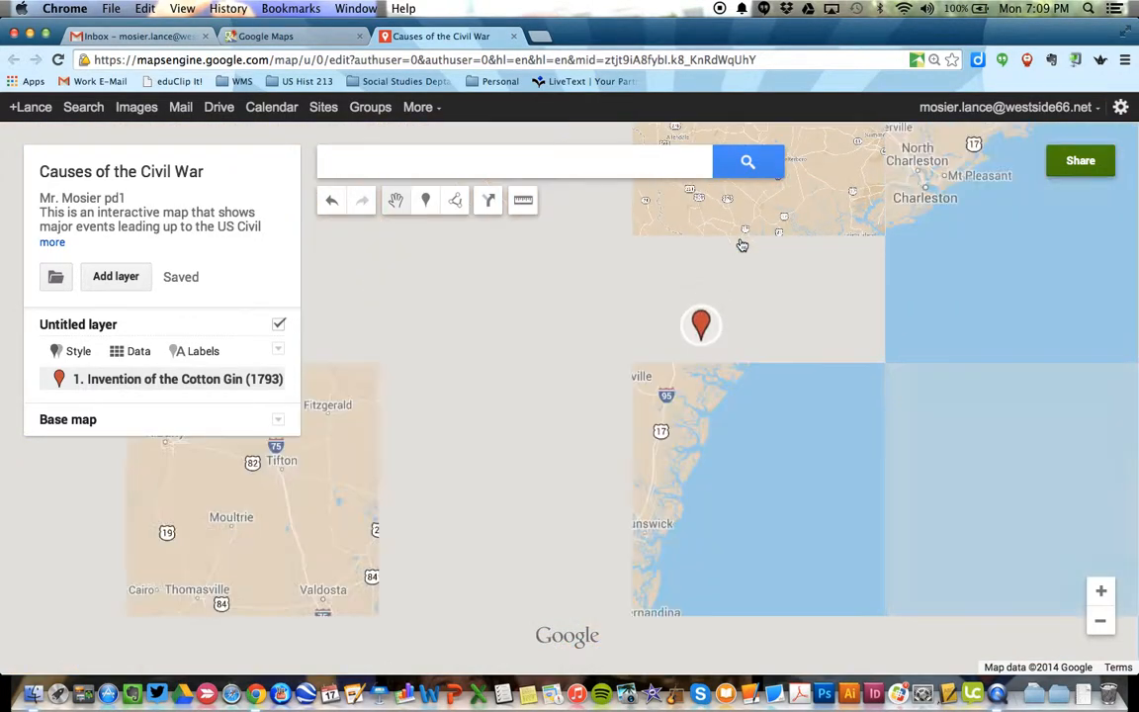
scroll(625, 349, "down", 2)
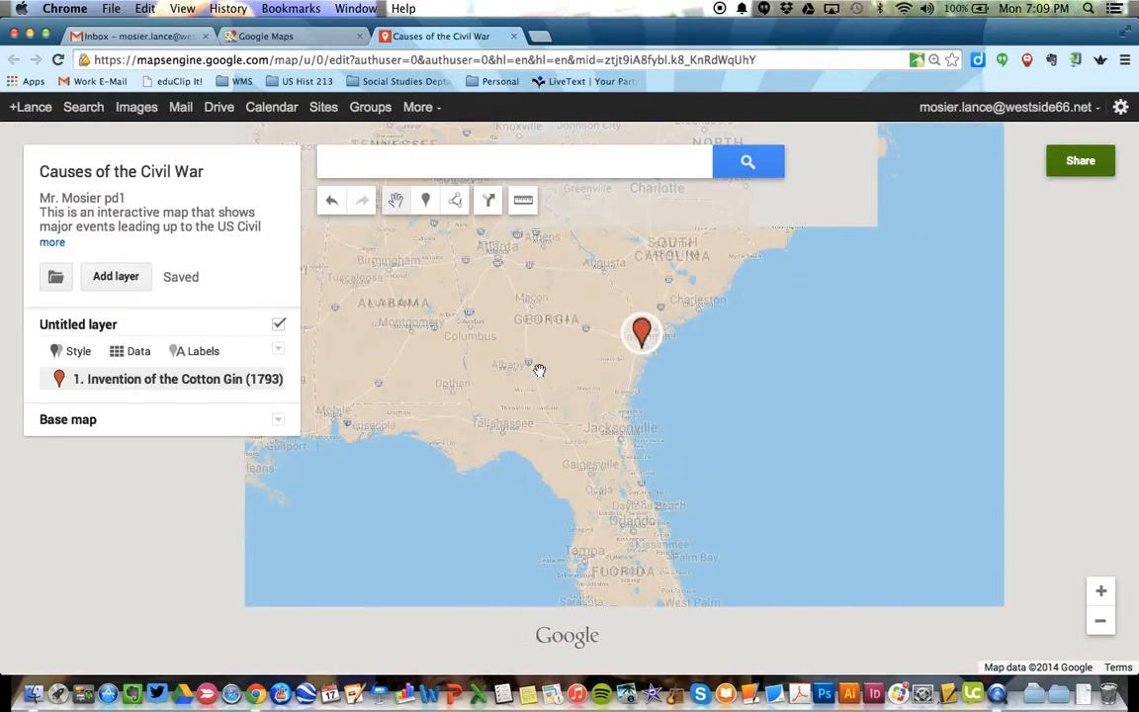
scroll(539, 370, "down", 2)
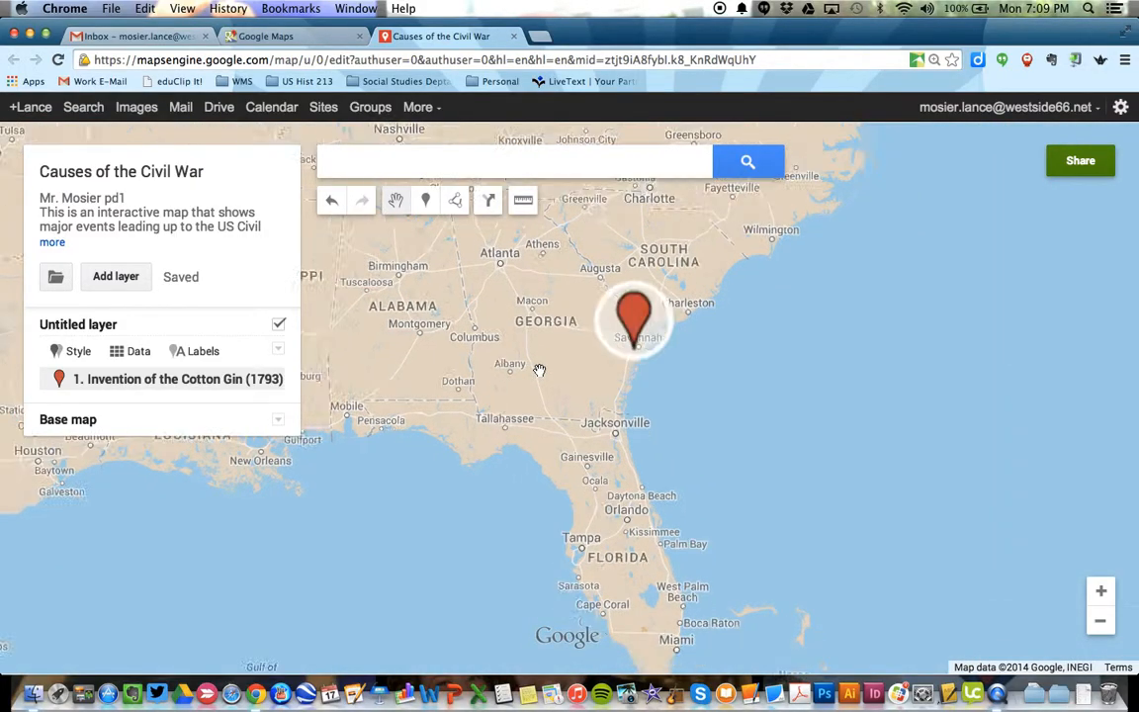
left_click_drag(499, 383, 585, 428)
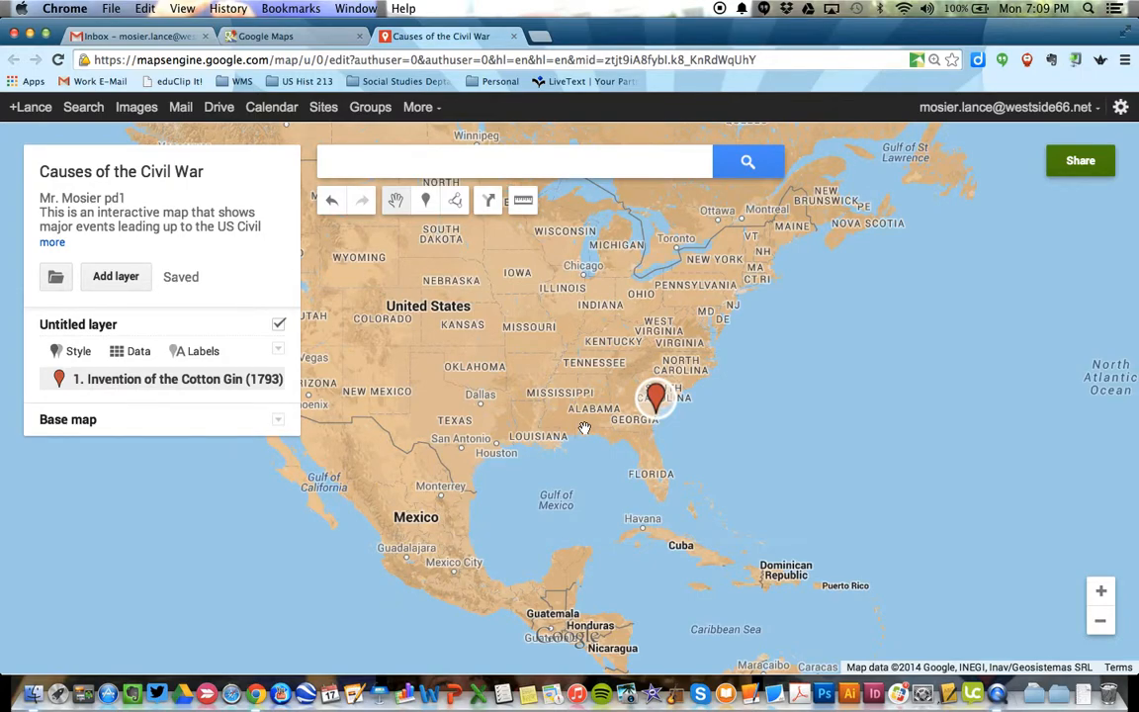